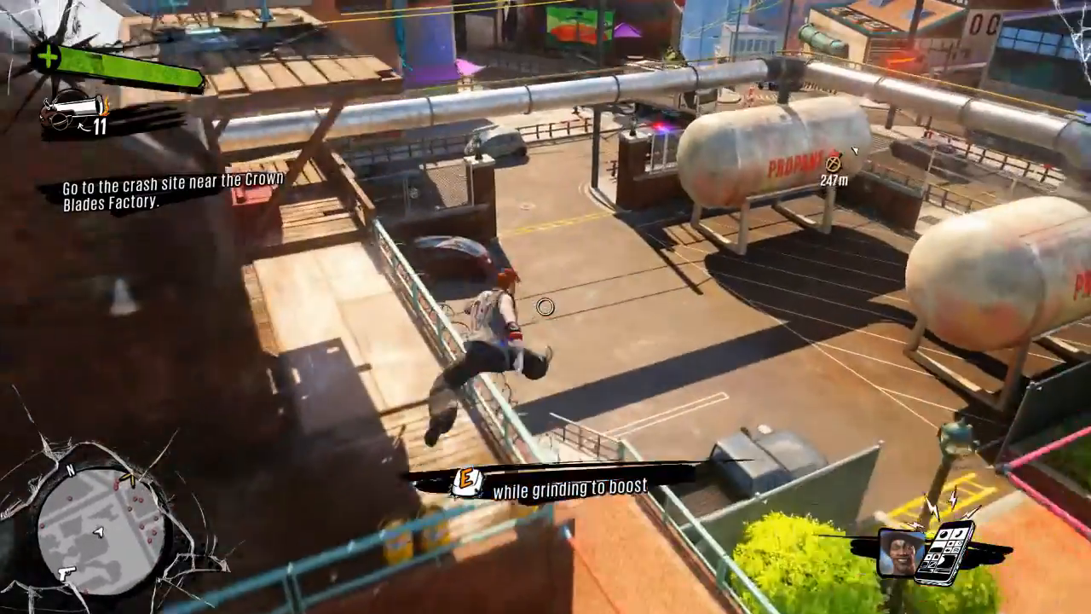
key(w)
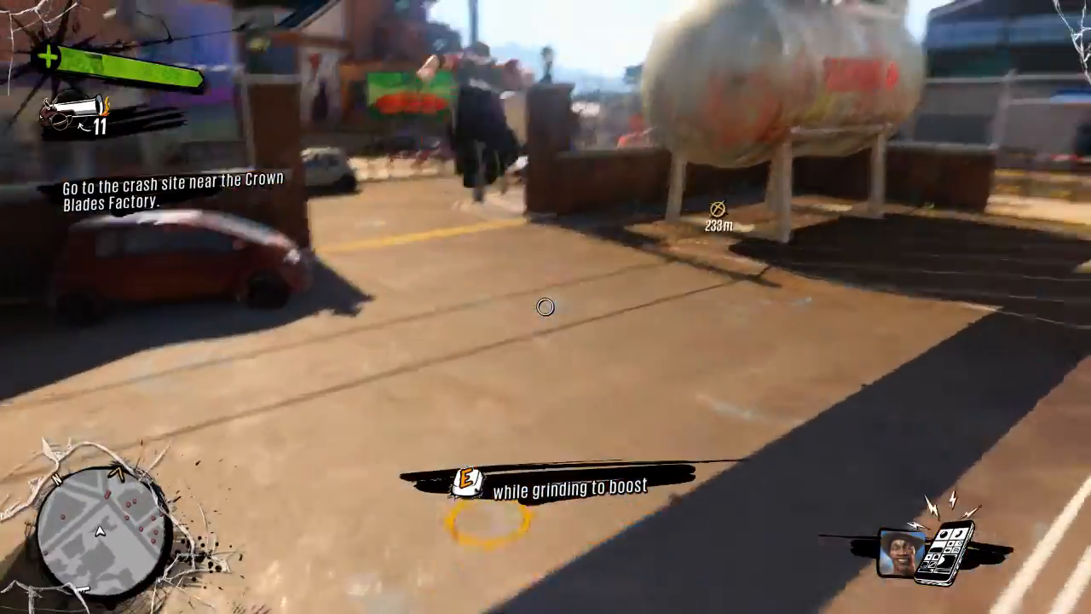
key(w)
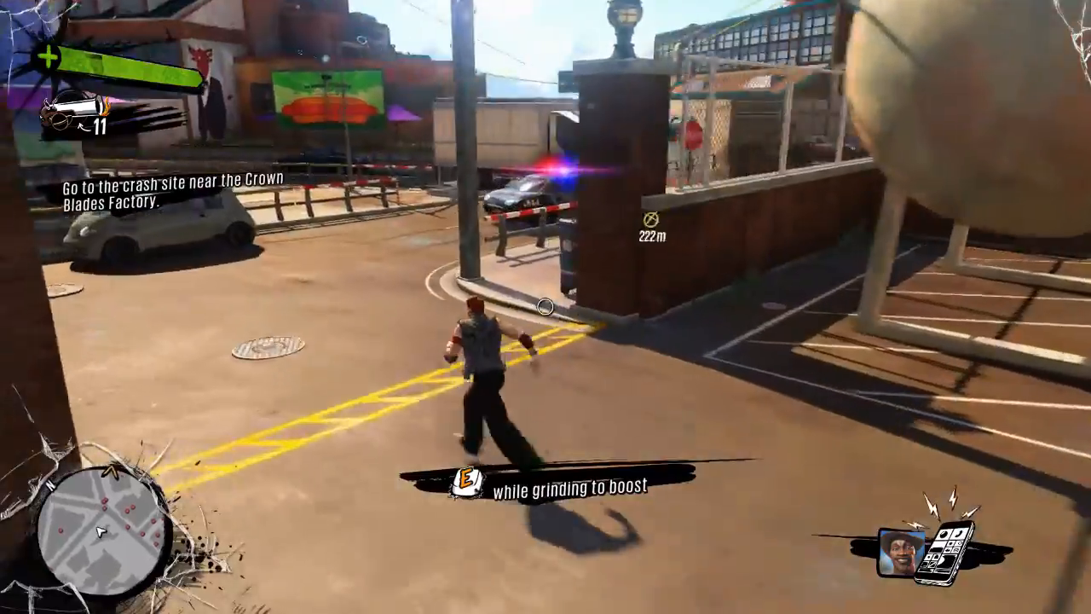
key(w)
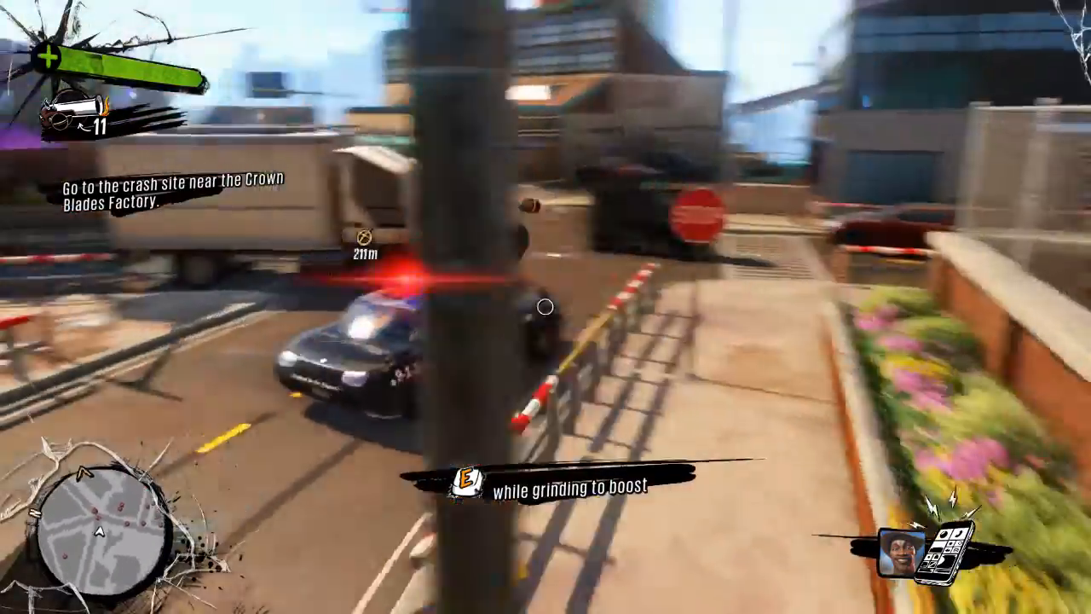
click(546, 307)
key(w)
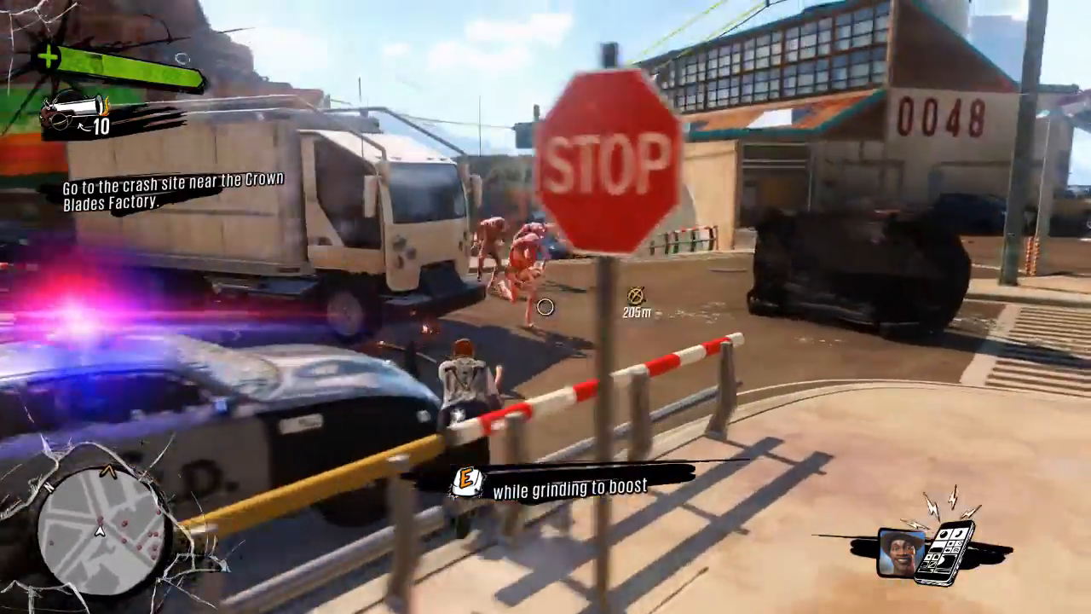
click(546, 306)
key(w)
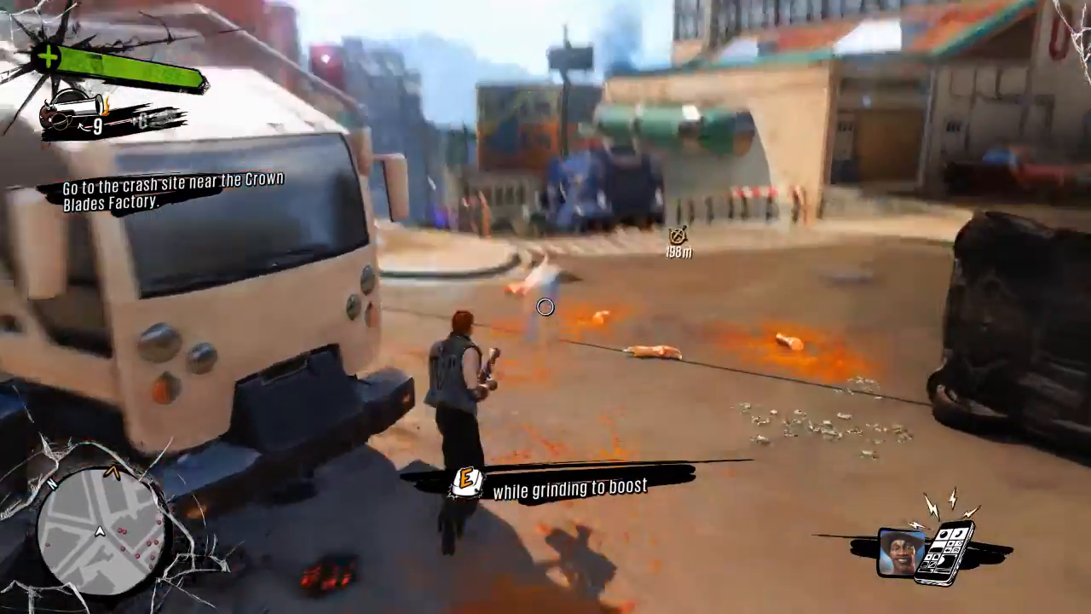
key(w)
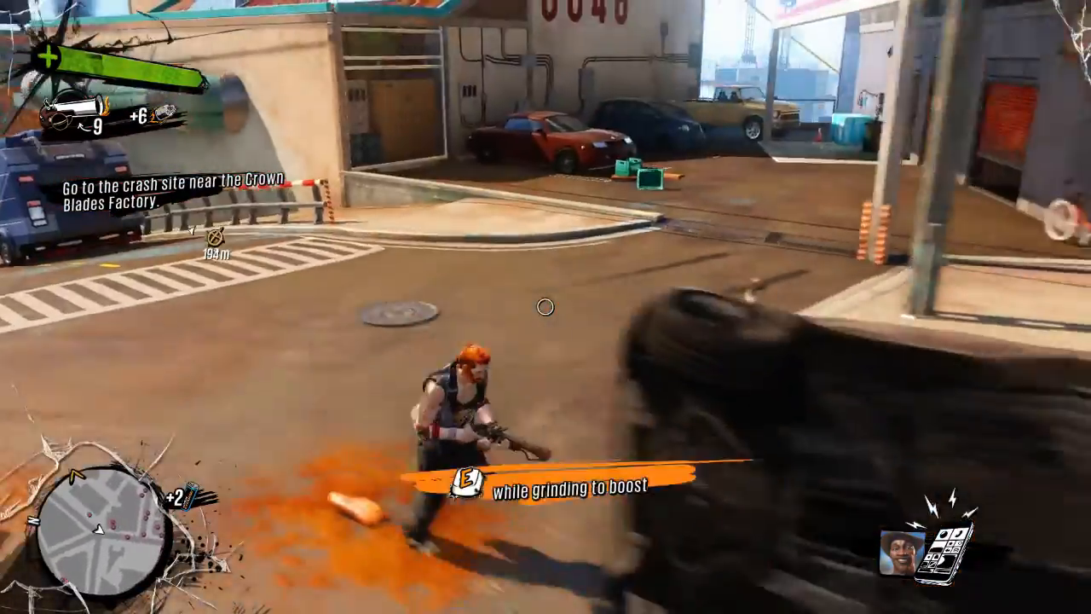
key(w)
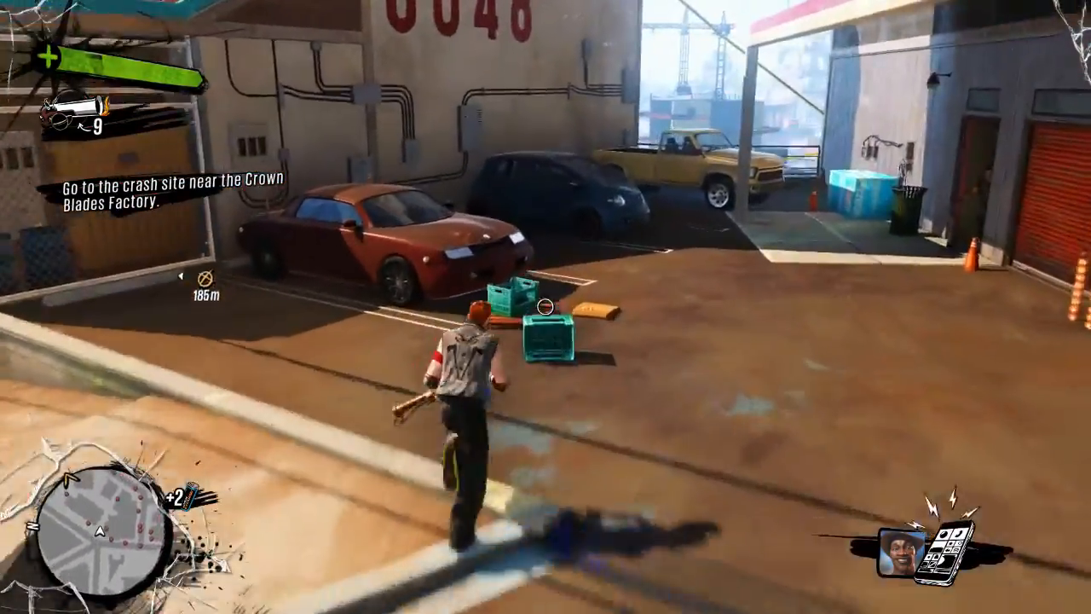
key(space)
key(w)
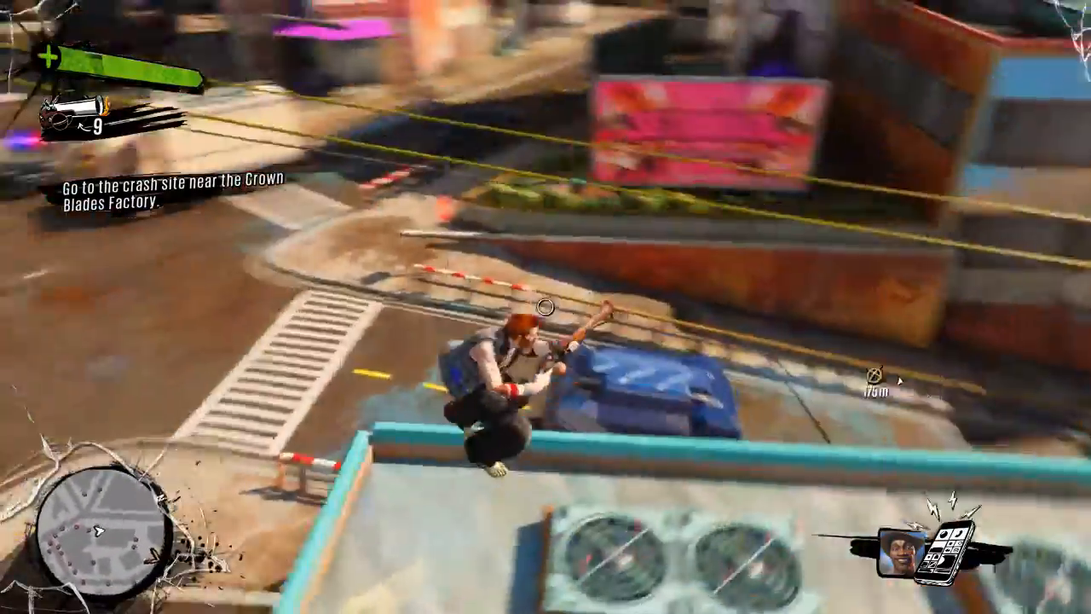
key(w)
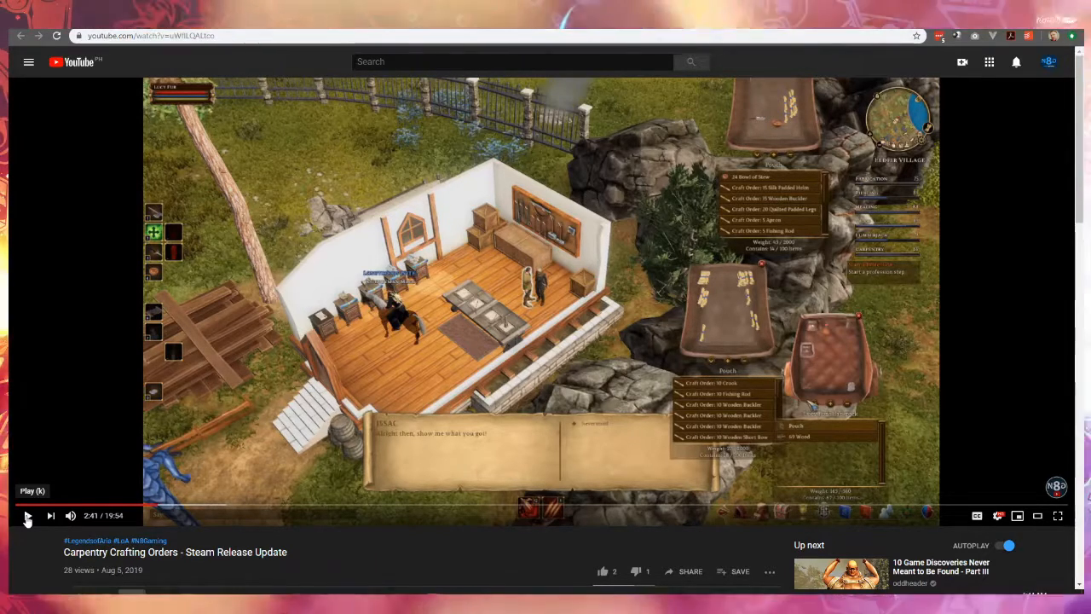
Step: Listen to samples of the "Carpentry Crafting Orders" video, skipping ahead to about 3:40 and about 5:27, and leave it paused
click(26, 518)
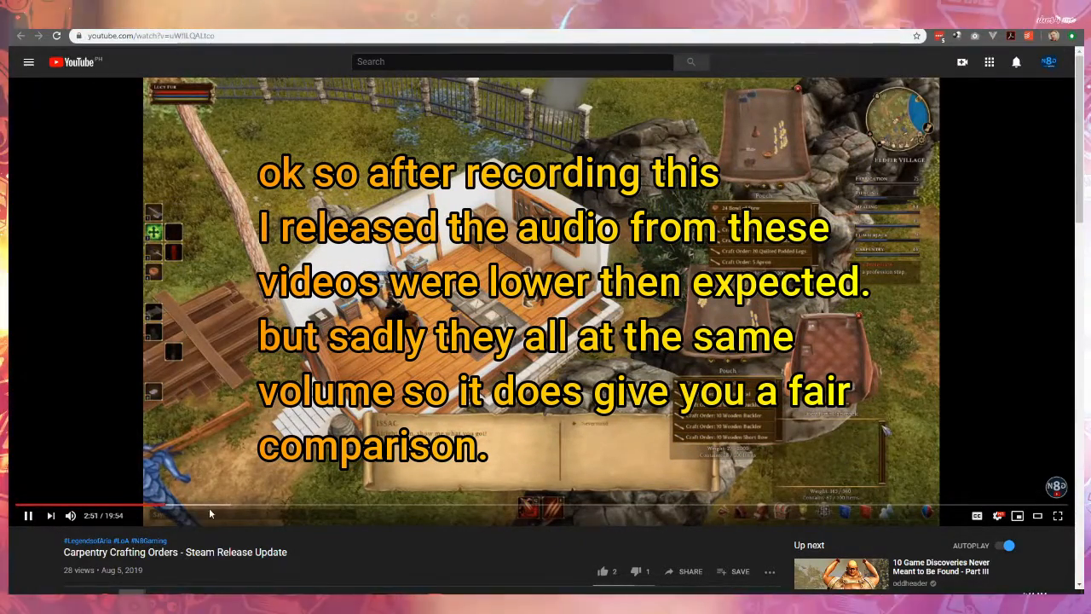
click(211, 506)
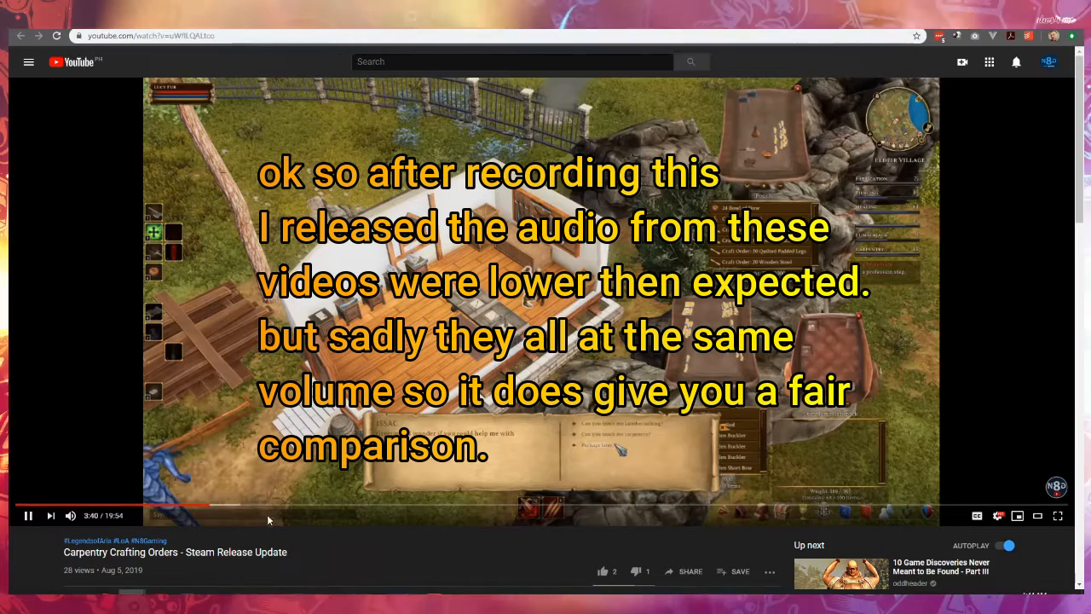
click(304, 506)
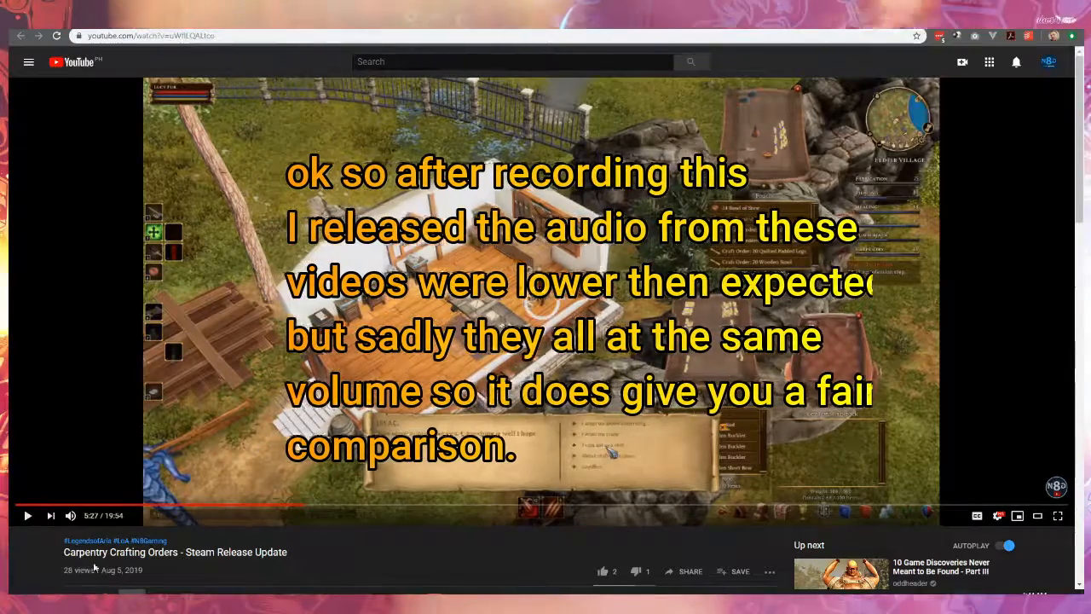
click(27, 517)
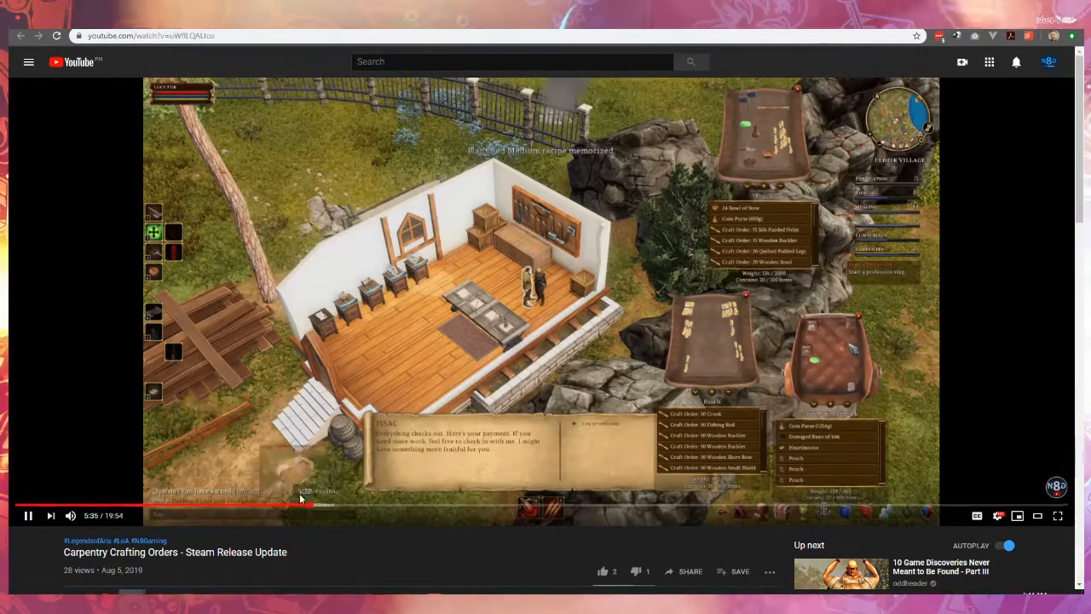
click(28, 516)
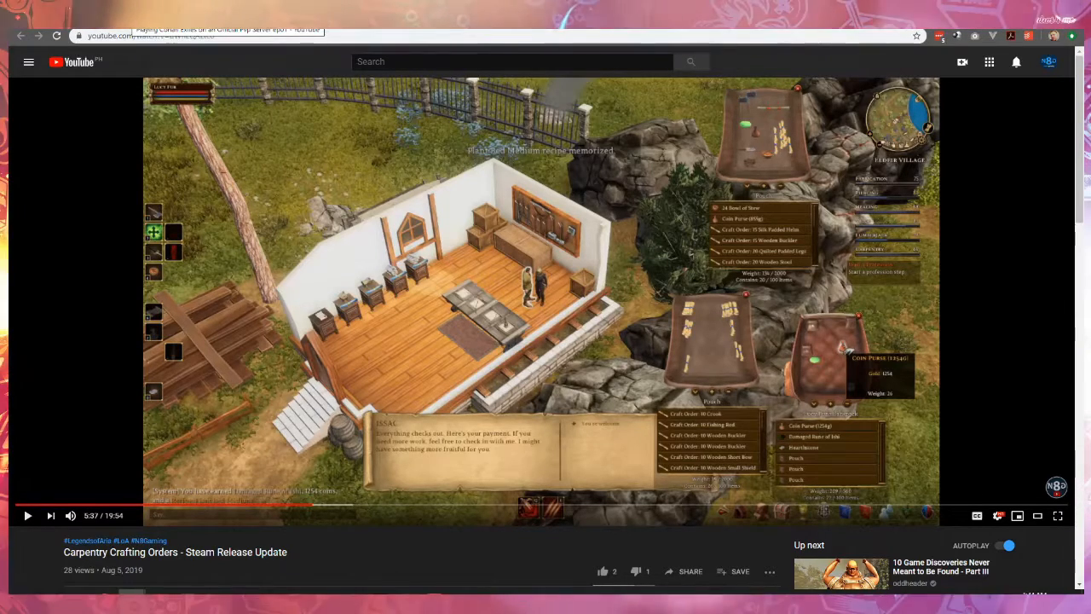
Step: Play short samples of the Conan Exiles ep01 video and the 7 Days To Die a18 Day 2 video, pausing each
click(140, 16)
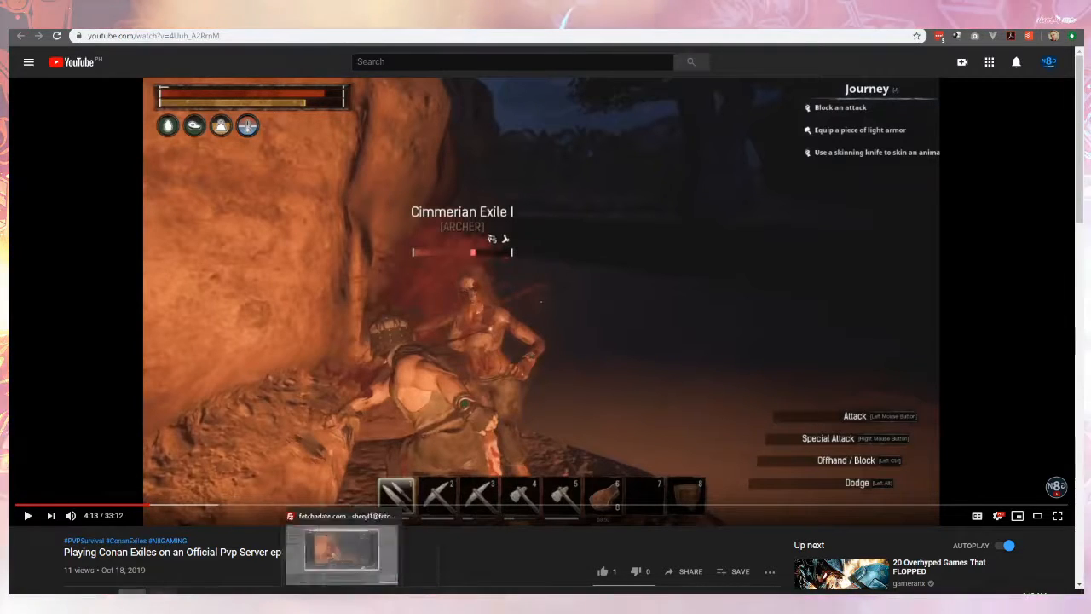
mouse_move(132, 592)
mouse_move(346, 539)
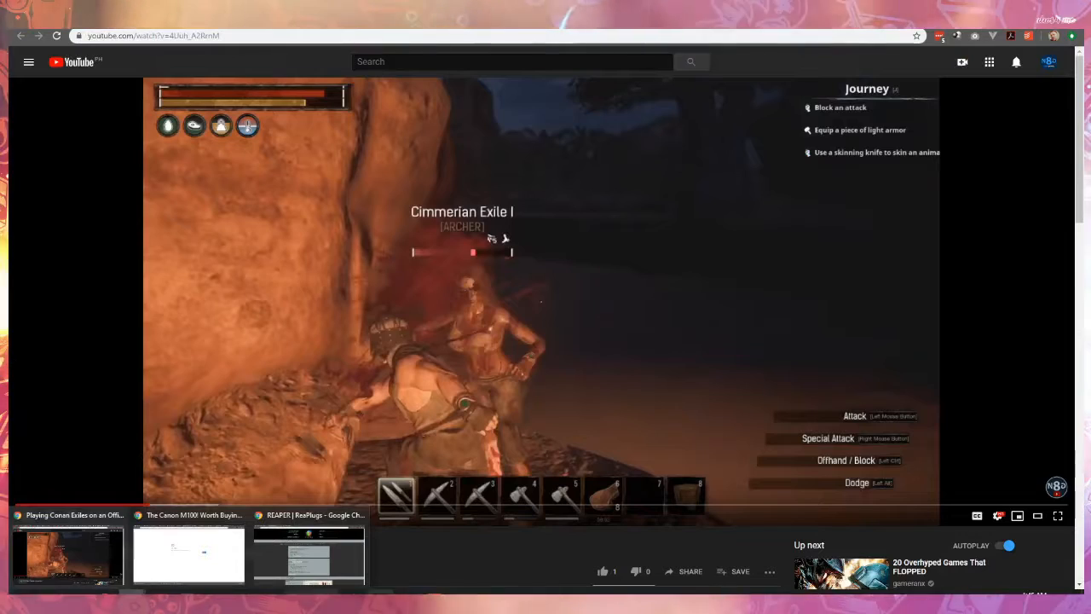
click(68, 554)
click(27, 517)
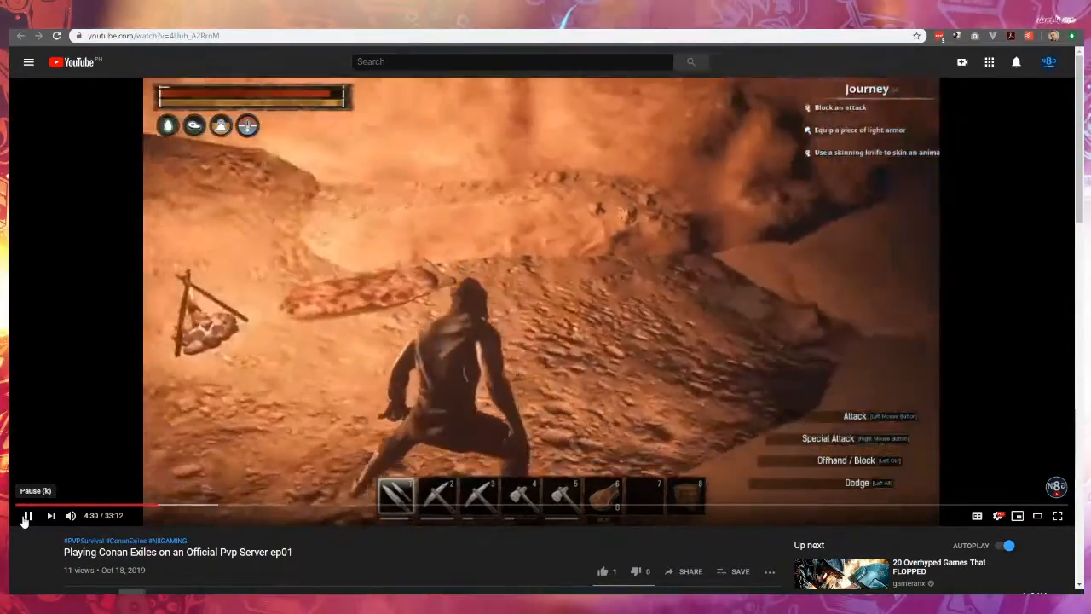
click(27, 516)
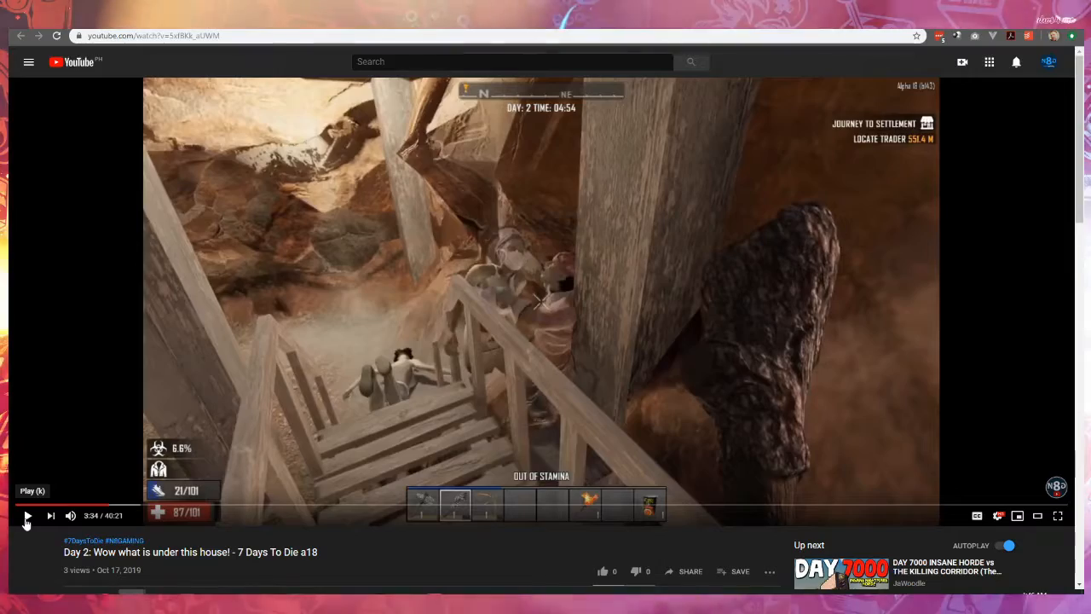
click(27, 517)
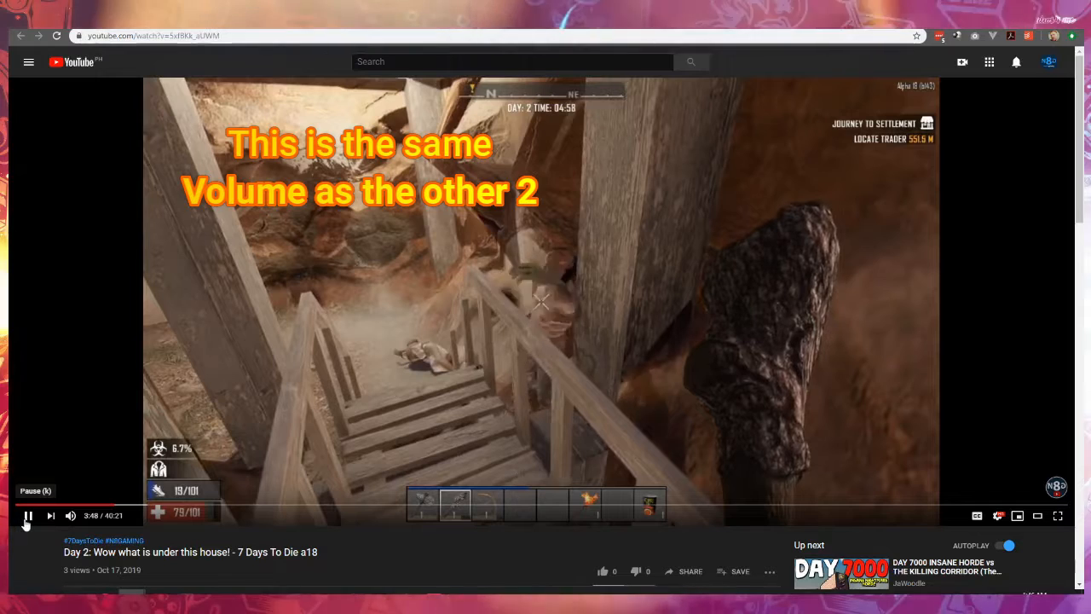
click(27, 517)
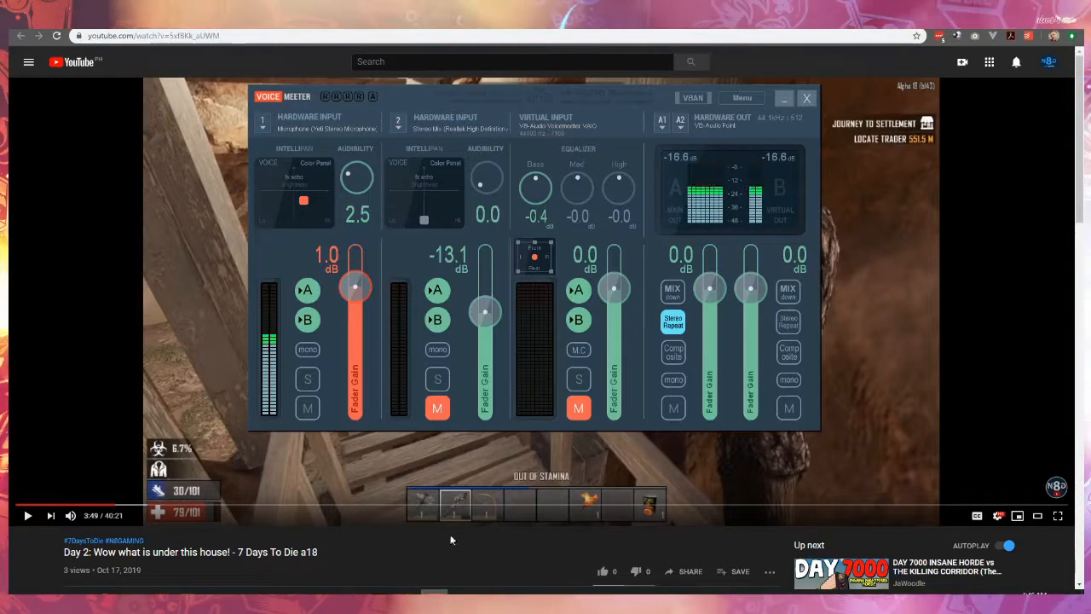
Step: In Voicemeeter, switch hardware input 1 to WDM: Microphone Array (Realtek(R) Audio)
drag(632, 100, 616, 120)
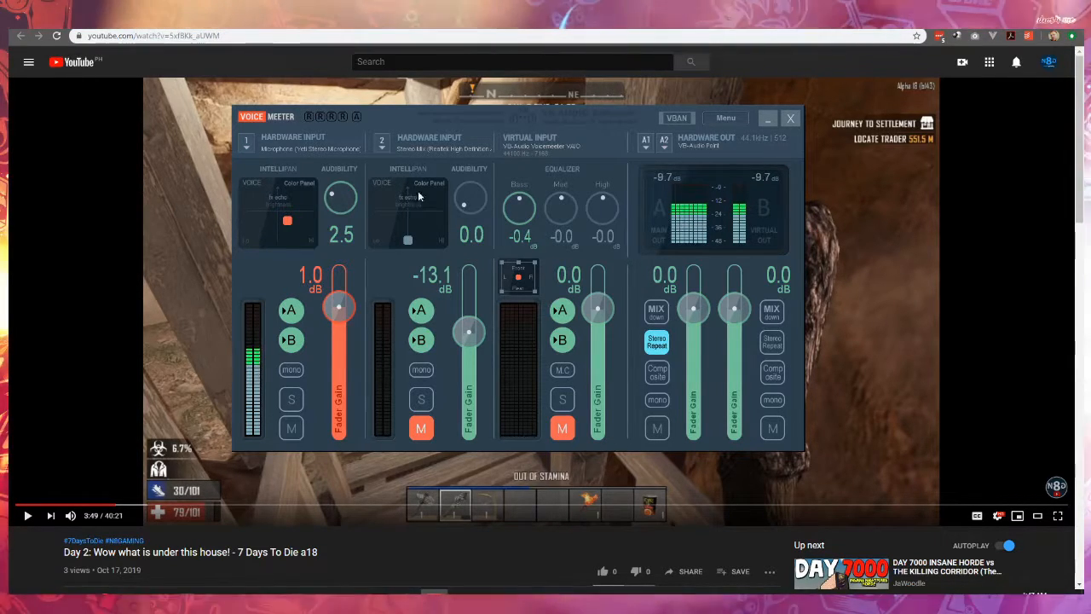
click(246, 150)
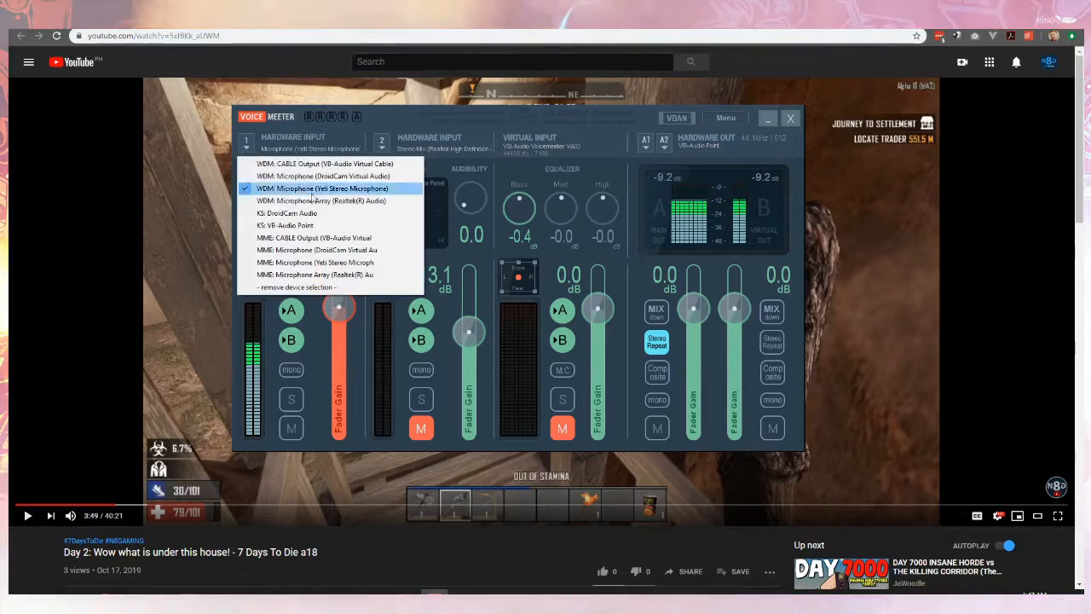
click(369, 201)
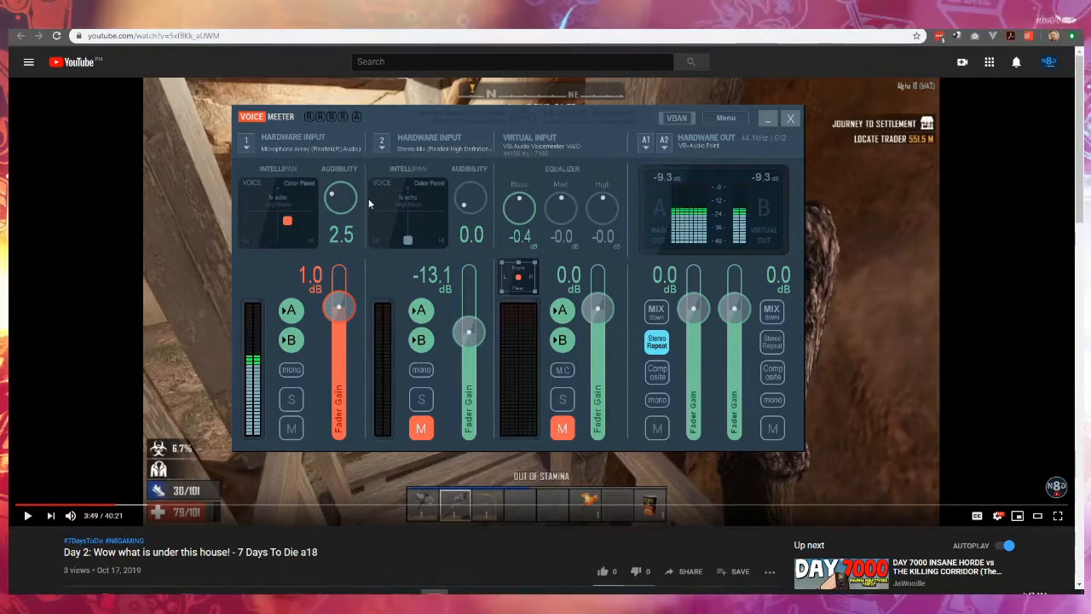
Step: Set hardware input 1 to WDM: Microphone (Yeti Stereo Microphone) and slightly reposition its Intellipan voice marker
click(251, 143)
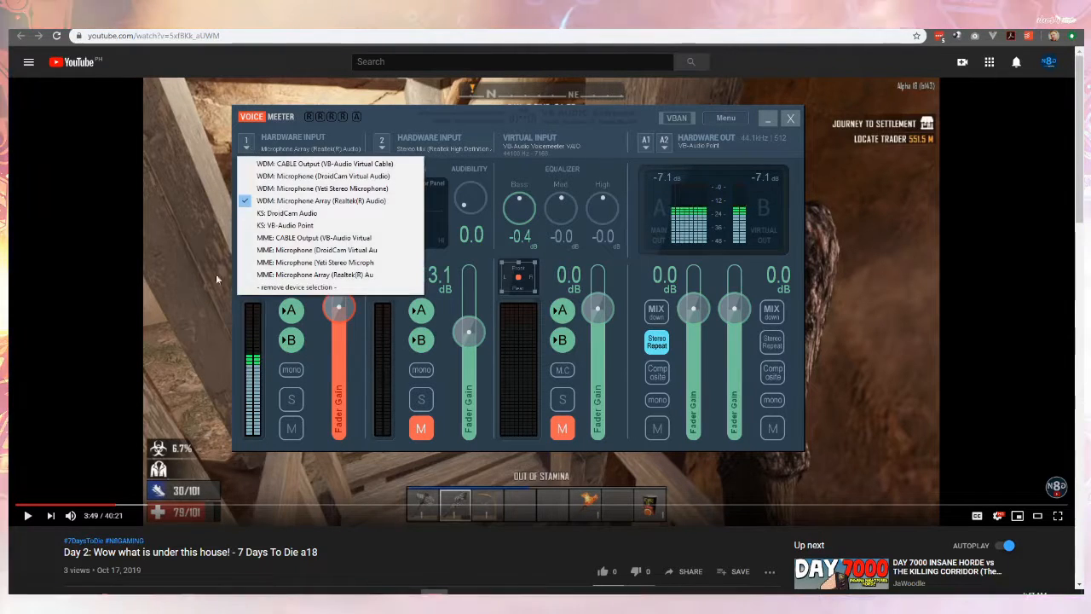
click(388, 189)
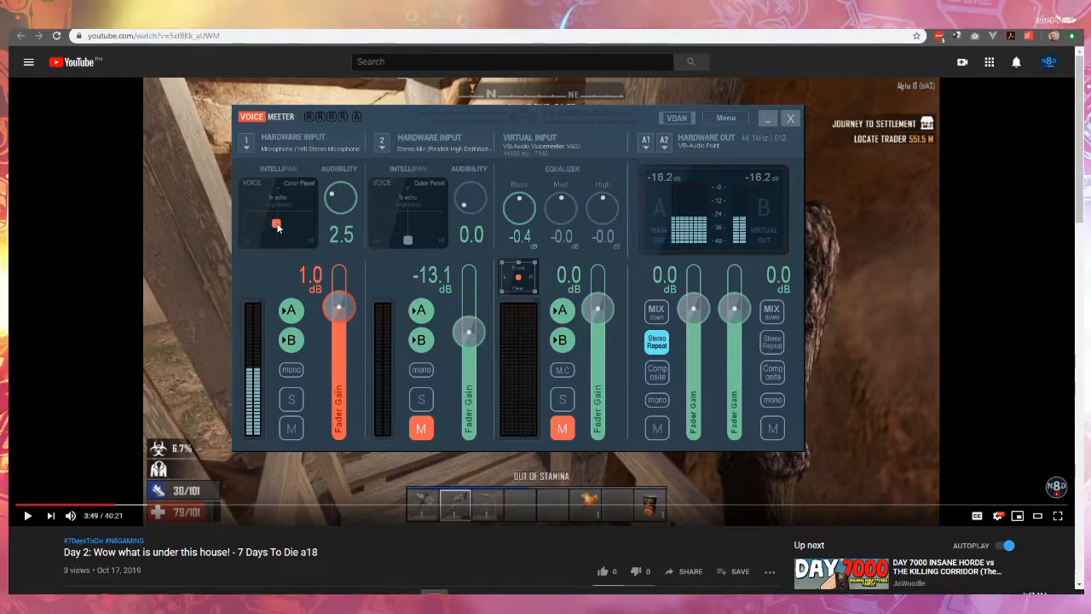
drag(287, 228, 290, 227)
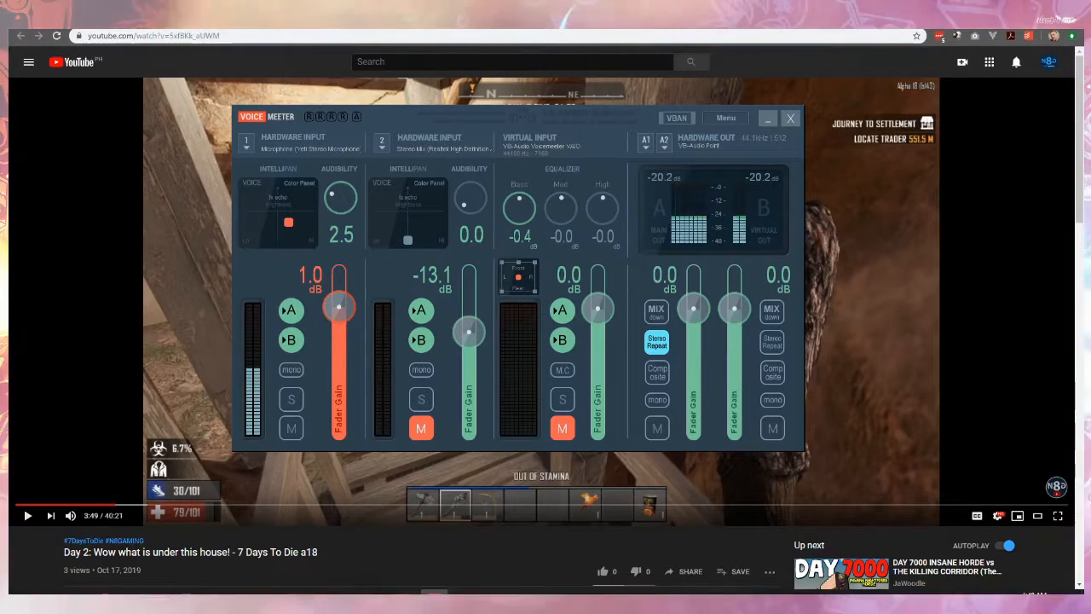
Step: Search Google in a new browser tab for "db stand for"
key(ctrl+t)
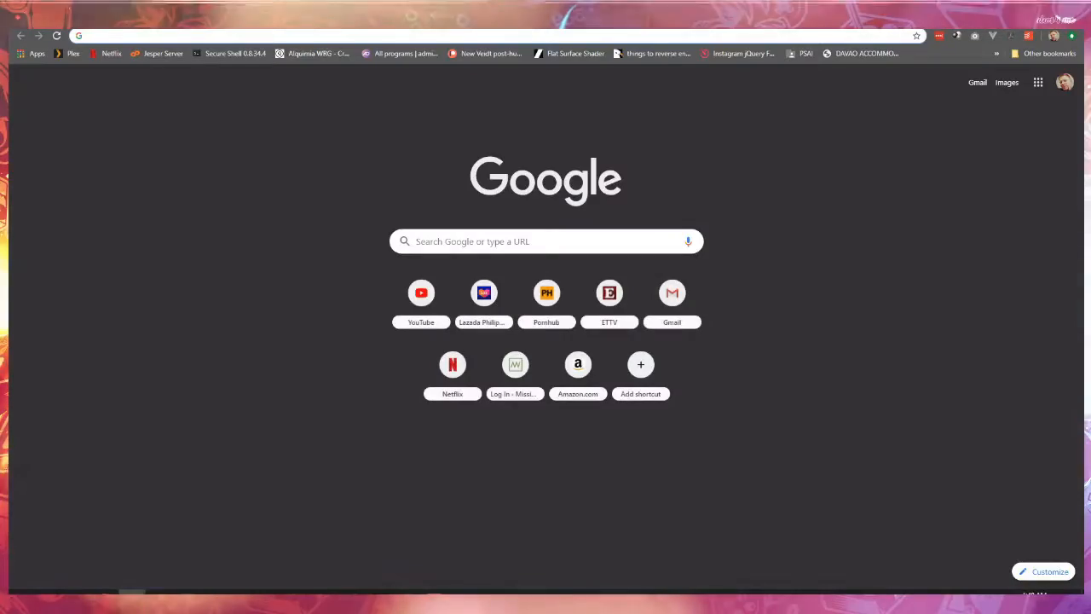
text(db stand for)
key(Return)
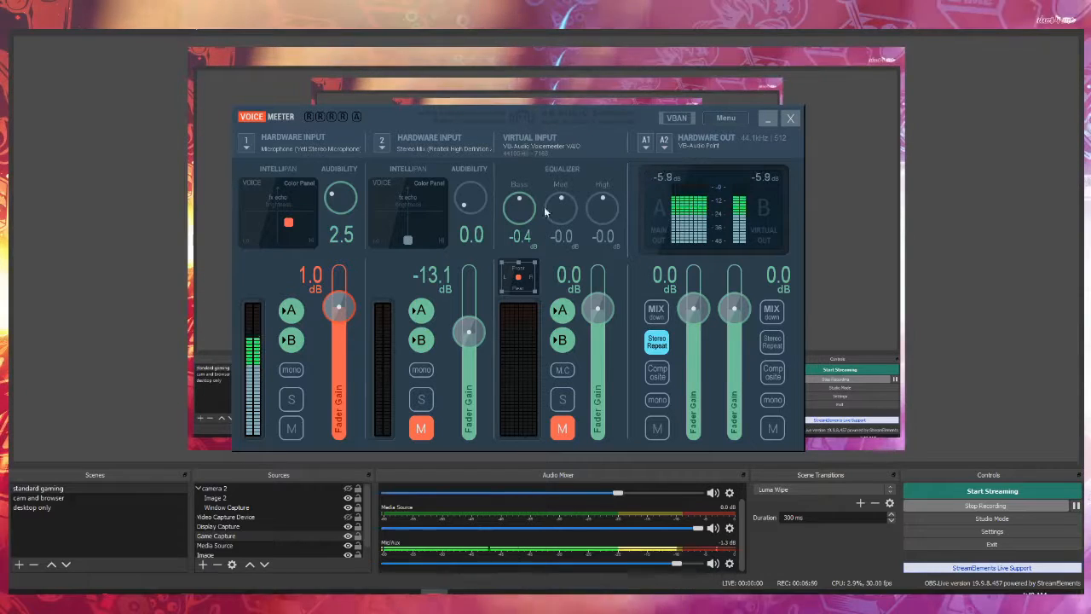
Step: In Voicemeeter, set the virtual input's bass to 0 dB and select KS: VB-Audio Point for hardware output A1
mouse_move(522, 211)
mouse_down()
mouse_move(536, 213)
mouse_move(530, 196)
mouse_up()
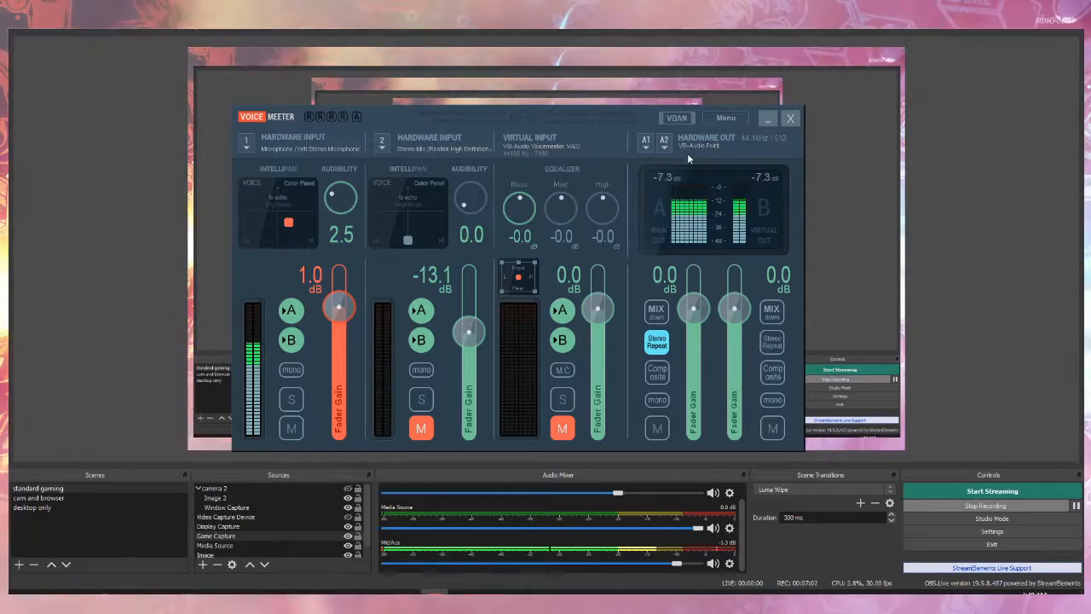
click(645, 141)
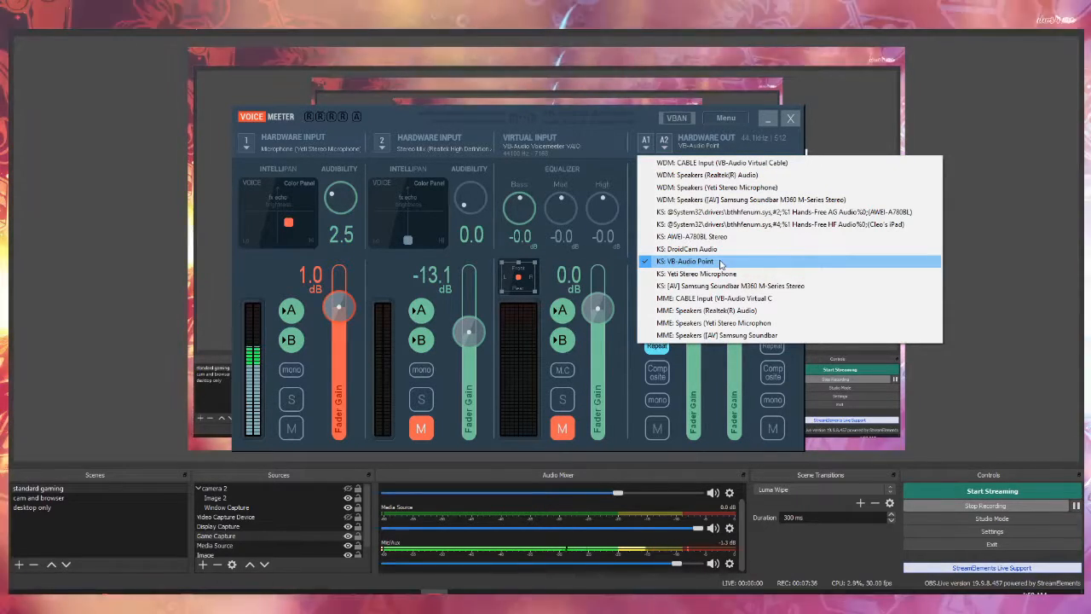
click(719, 260)
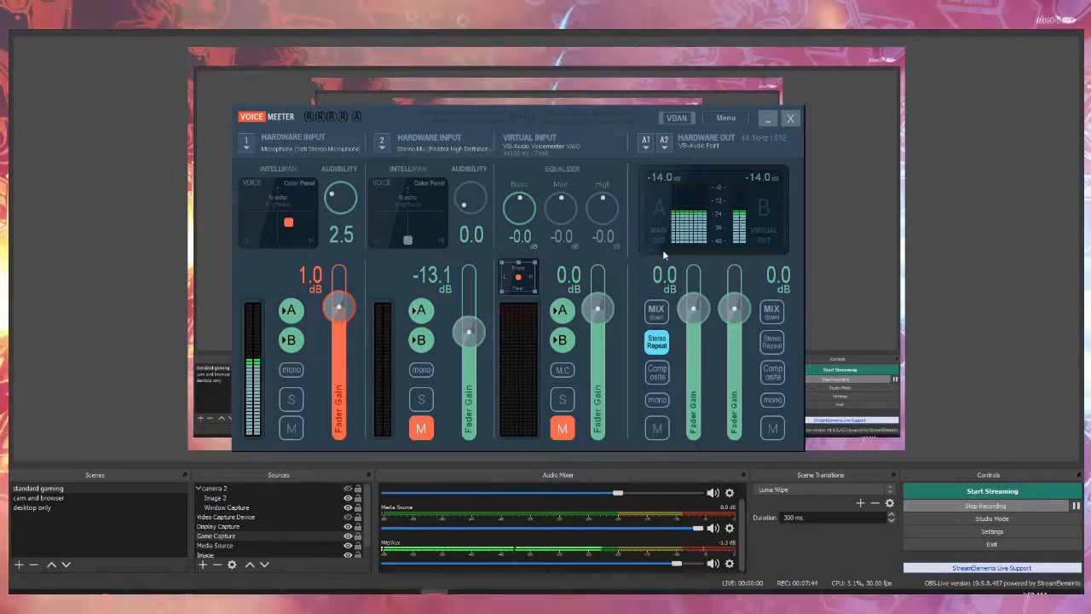
Step: Minimize Voicemeeter to return to OBS and open the properties of the Mic/Aux source
click(759, 120)
click(730, 563)
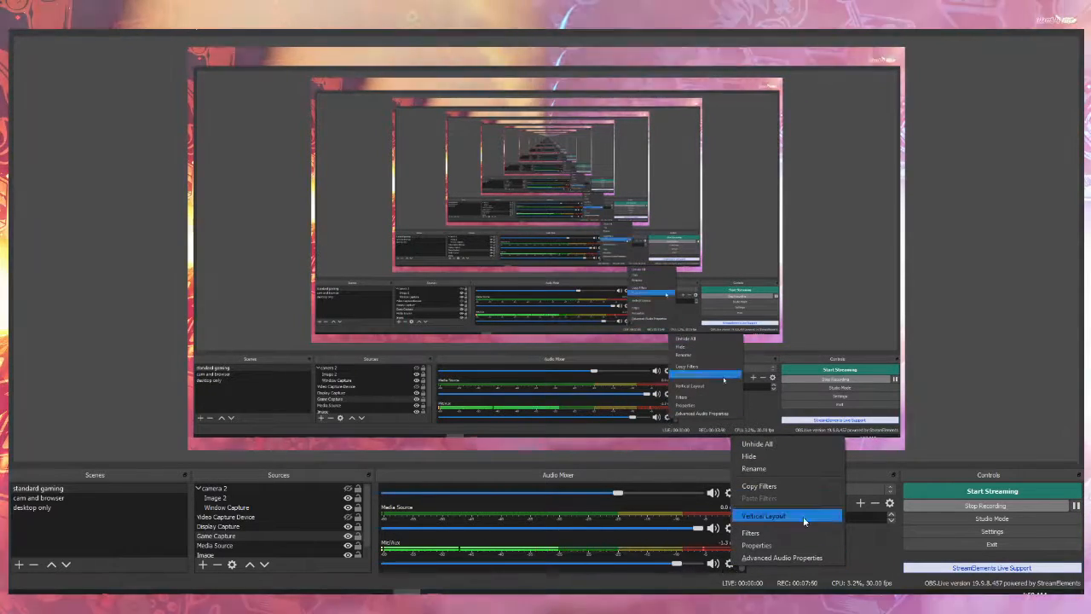
click(785, 546)
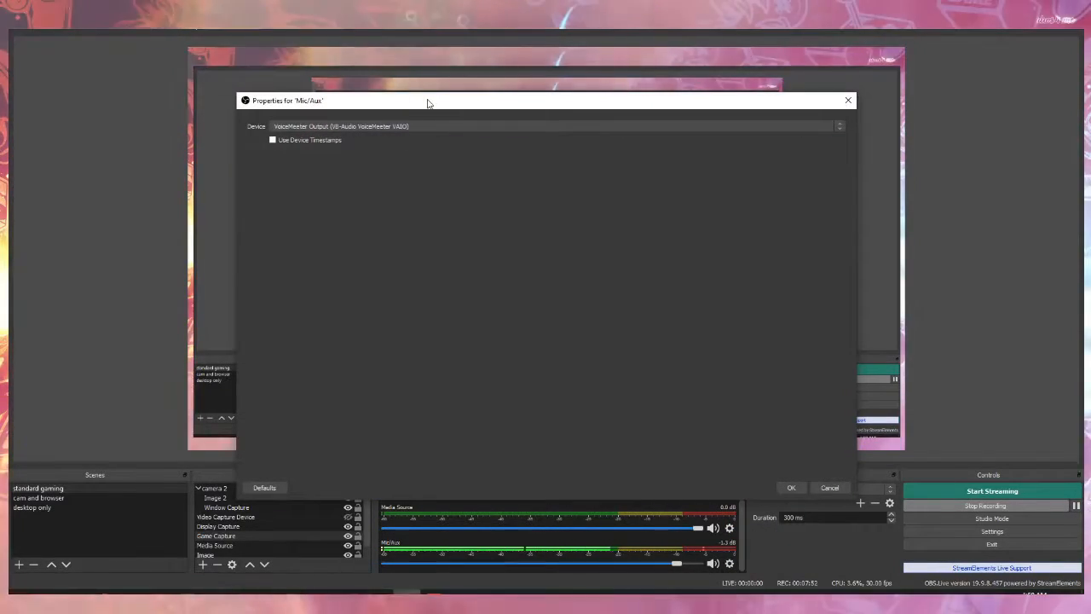
drag(427, 103, 505, 69)
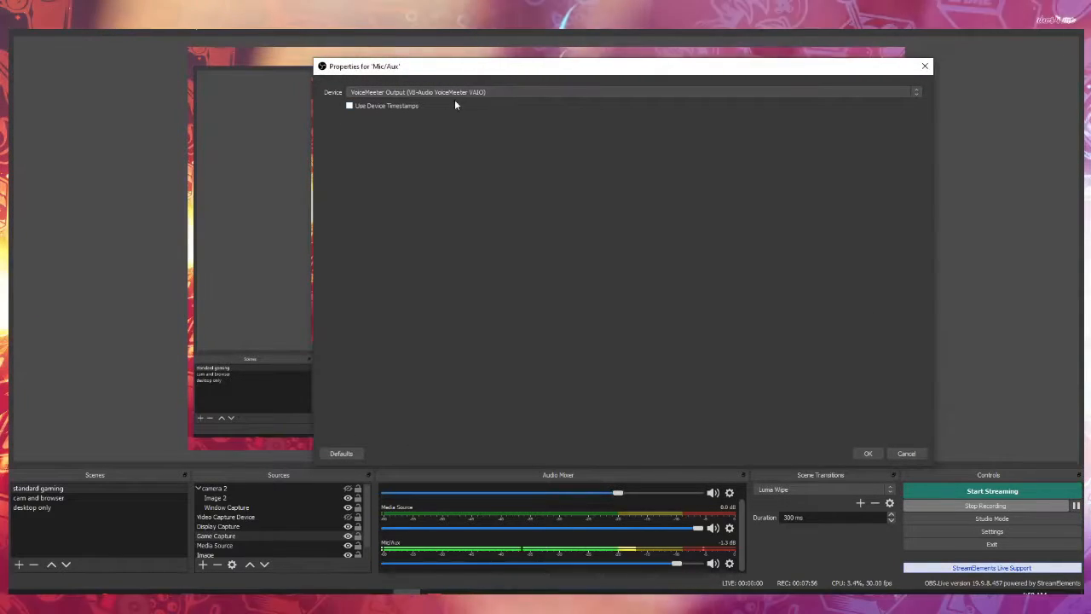
Step: Try Microphone (Yeti Stereo Microphone) as the Mic/Aux device, and return it to VoiceMeeter Output (VB-Audio VoiceMeeter VAIO)
click(573, 93)
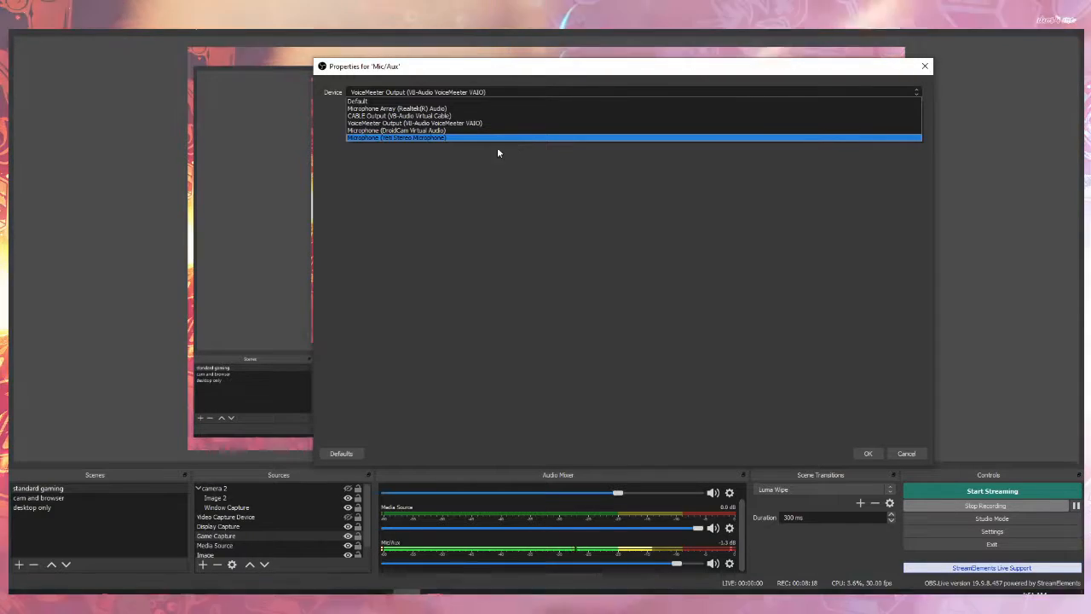
click(452, 138)
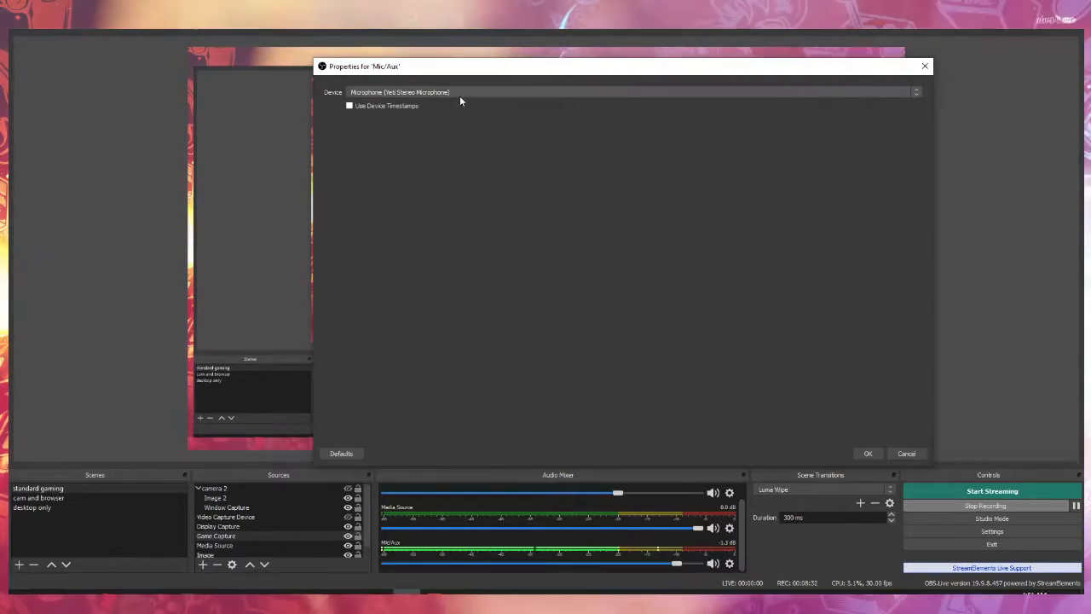
click(461, 91)
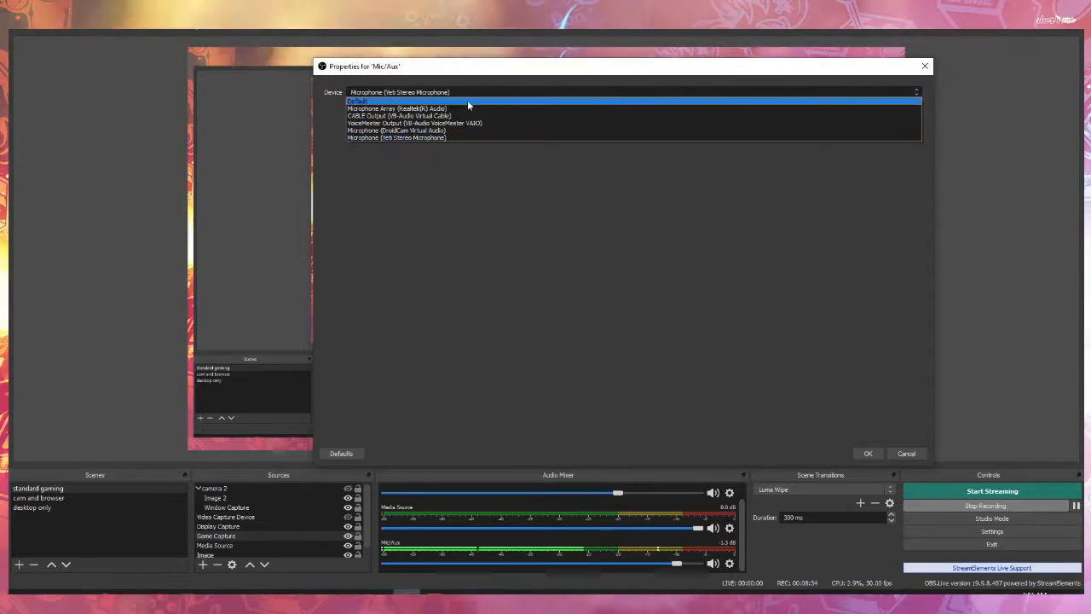
click(543, 123)
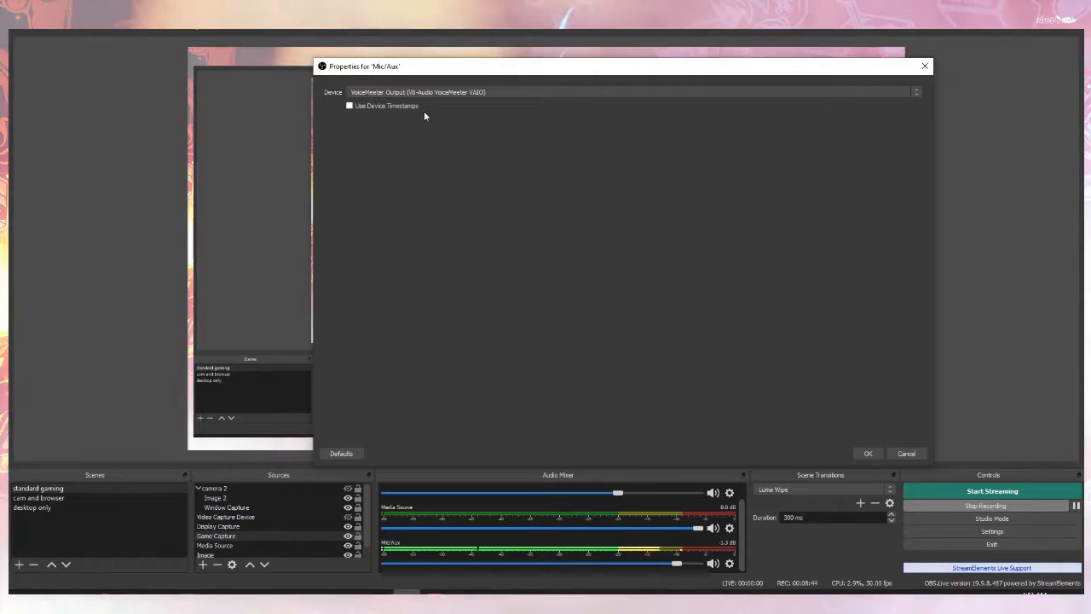
Step: Try Microphone Array (Realtek(R) Audio) as the Mic/Aux device, and confirm VoiceMeeter Output (VB-Audio VoiceMeeter VAIO) as the final choice
click(463, 93)
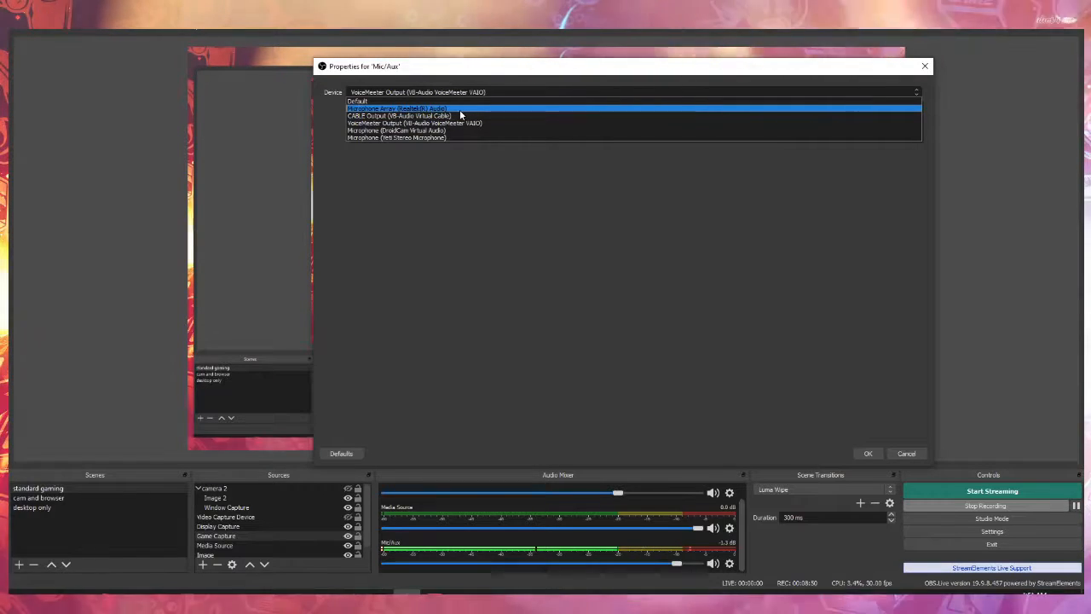
click(460, 110)
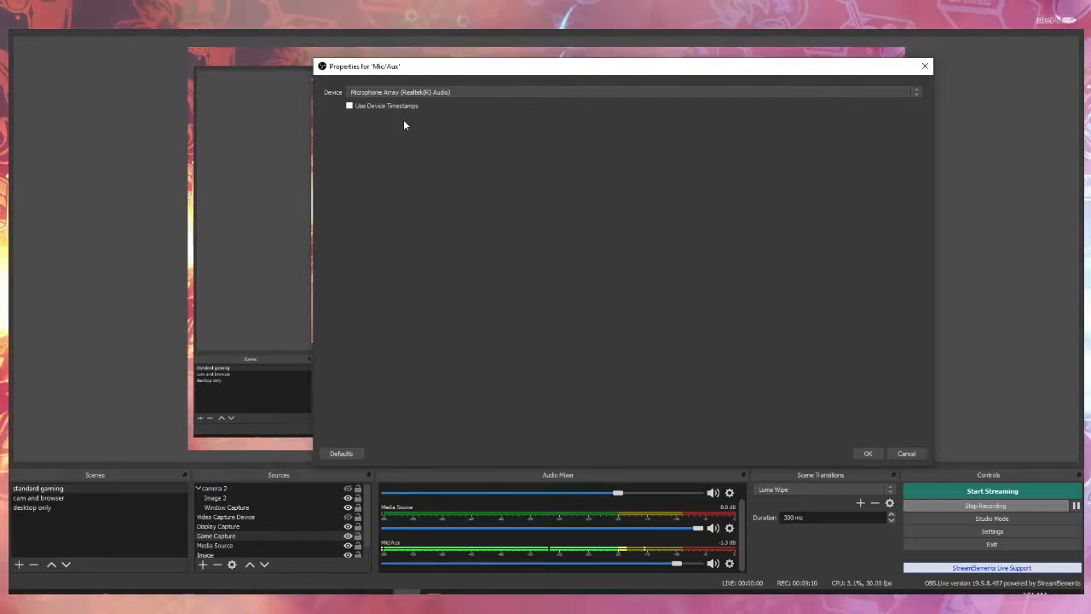
click(474, 93)
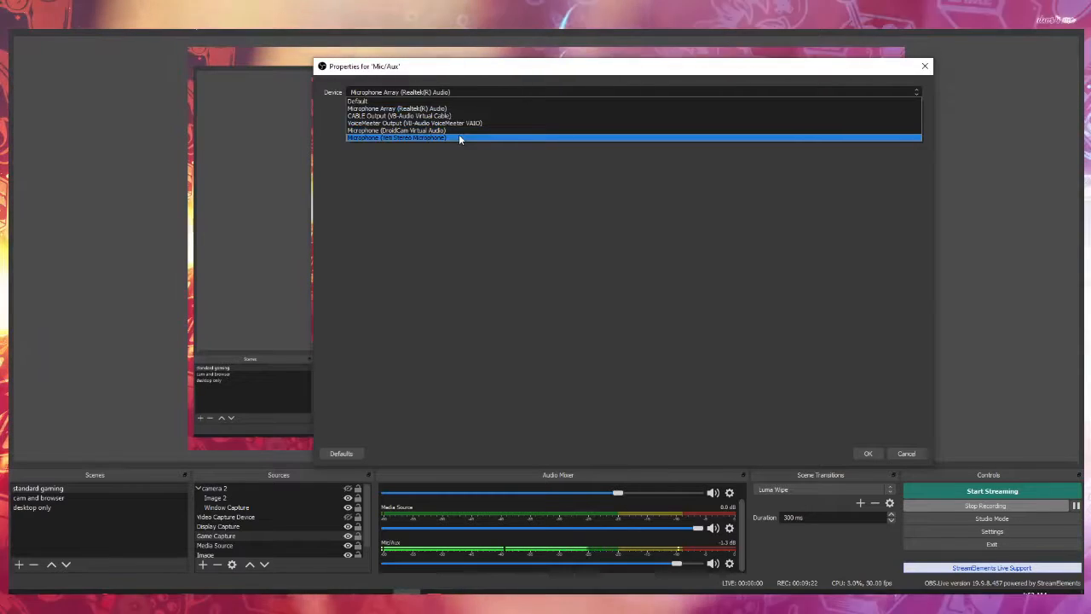
click(526, 123)
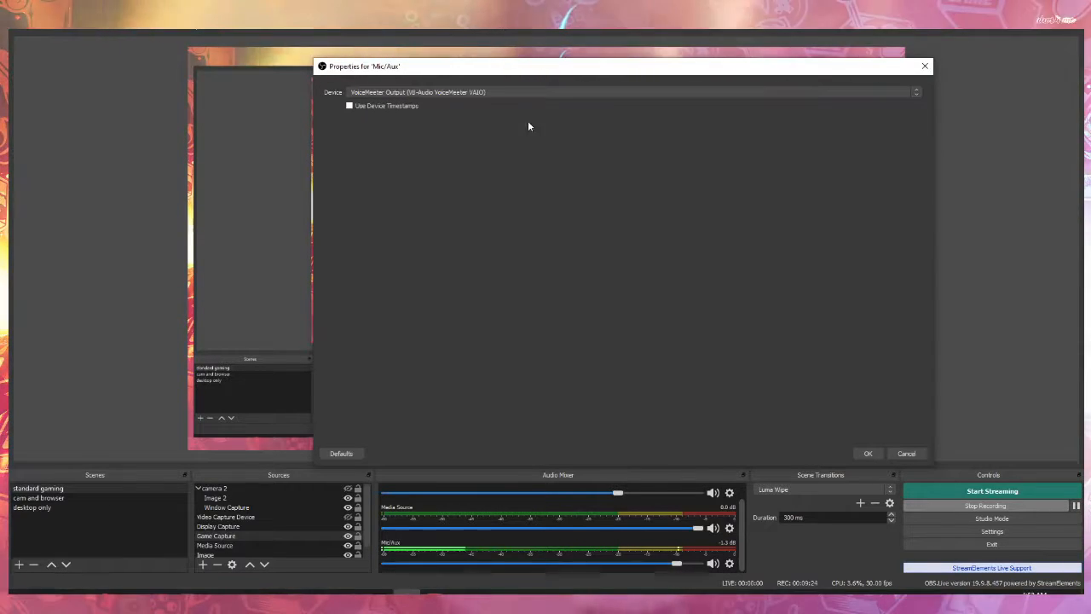
click(865, 454)
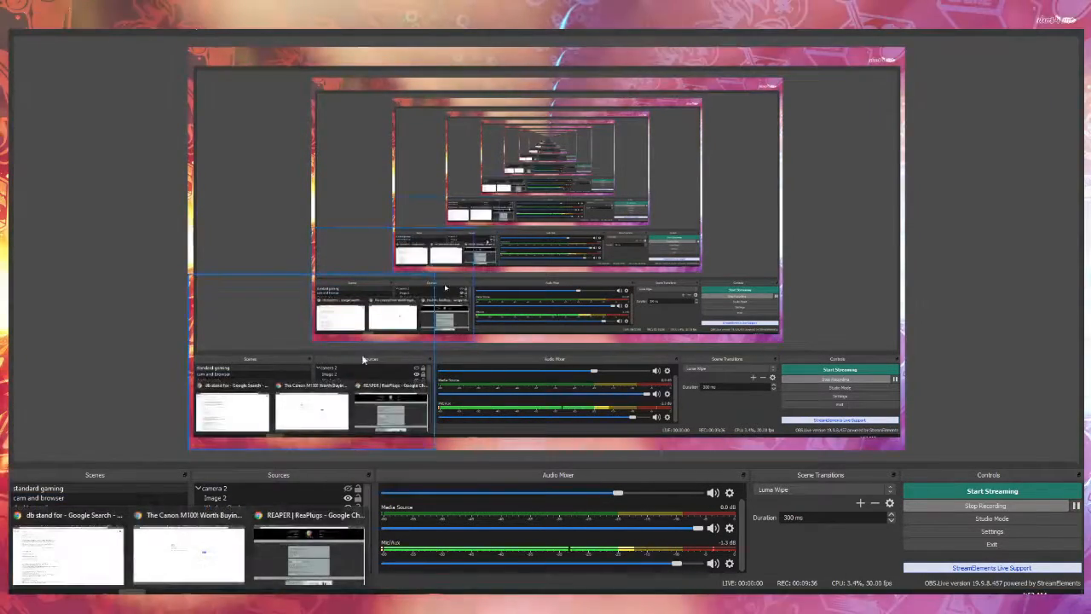
Step: Switch to Chrome and open the Virtual Audio Cable page on the VB-Audio website to view the VB-CABLE driver download
click(309, 545)
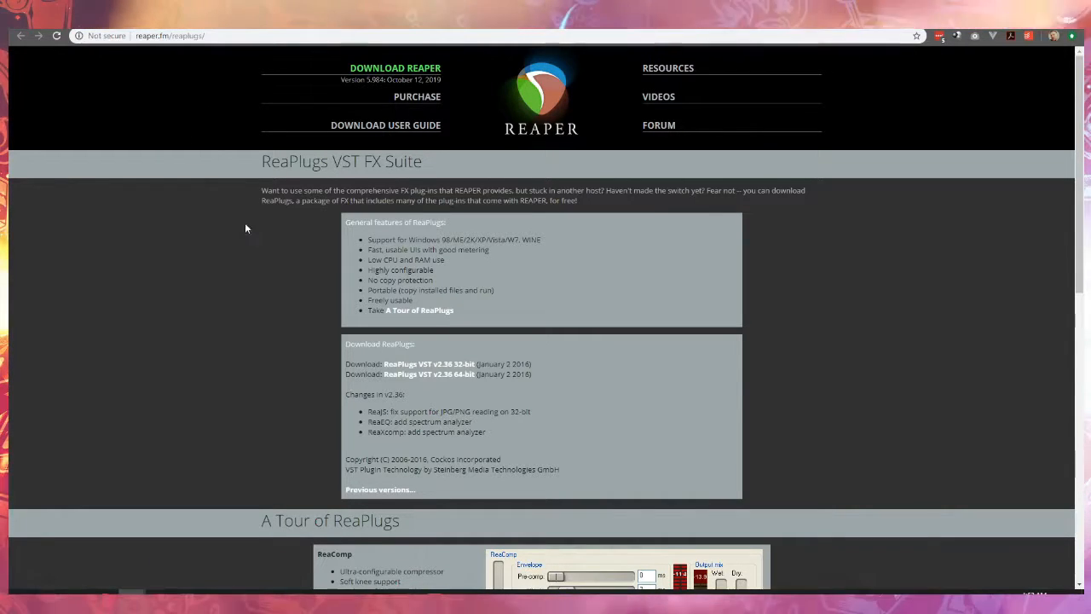
click(192, 19)
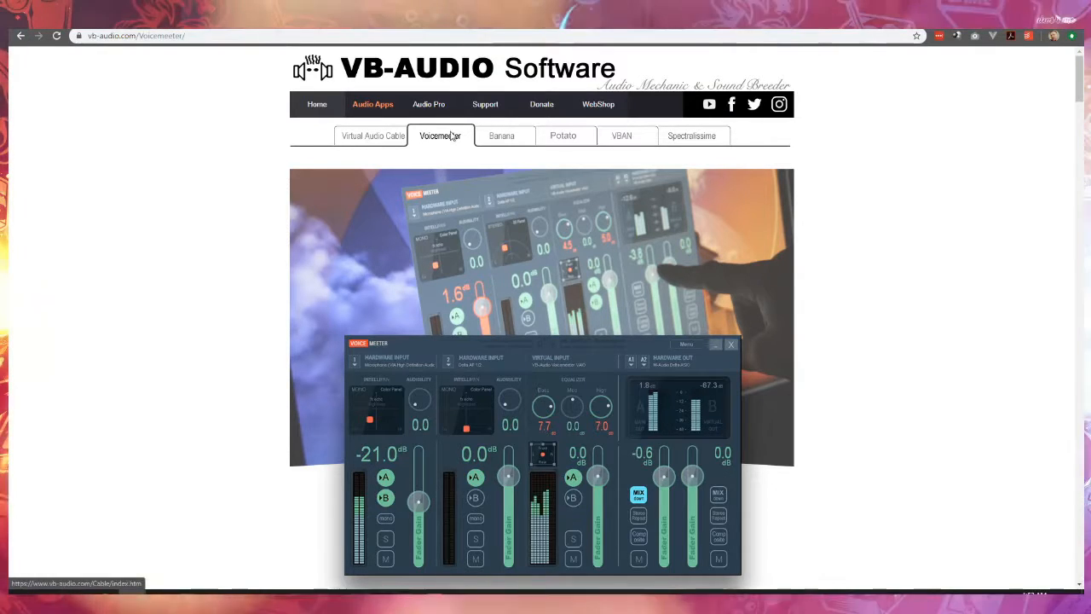
click(340, 140)
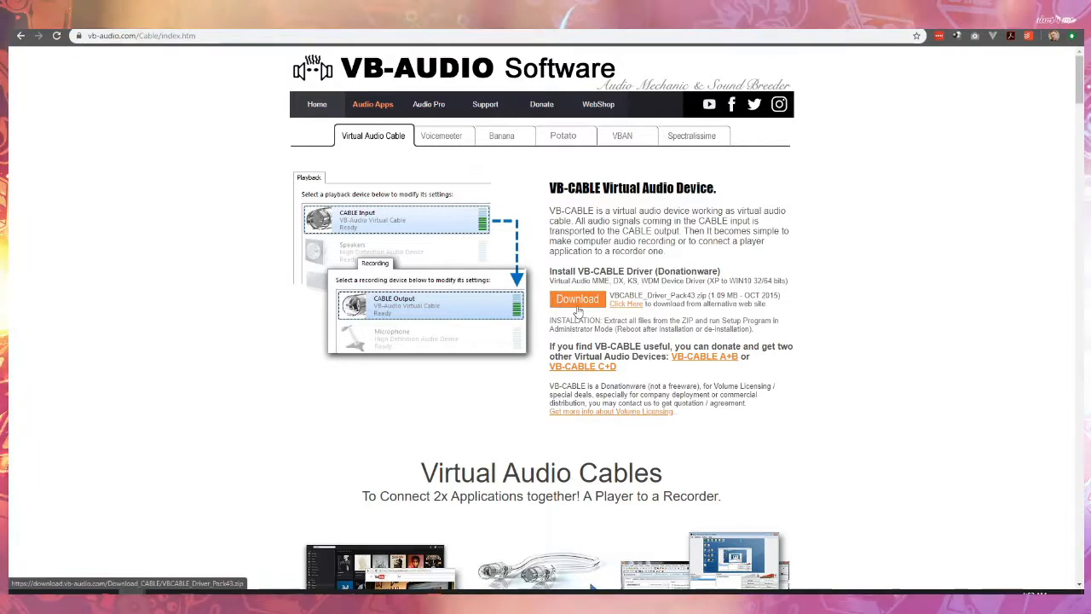
Step: Open the Voicemeeter page on the VB-Audio website and examine its download and install options
click(445, 137)
scroll(347, 297, down, 5)
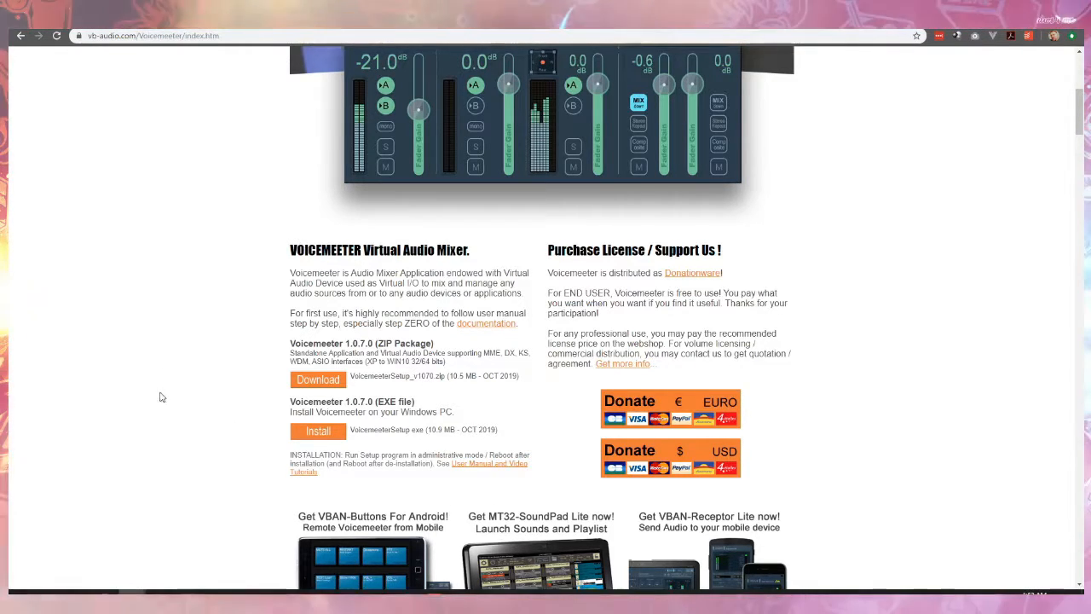
scroll(171, 392, down, 2)
scroll(181, 389, up, 9)
scroll(173, 398, down, 1)
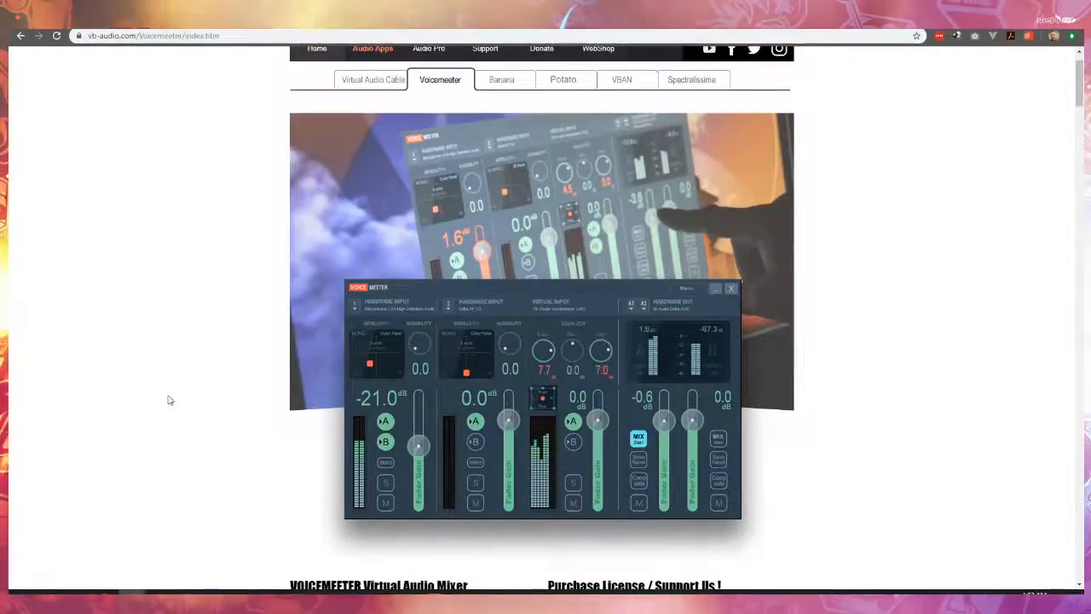
scroll(169, 400, up, 1)
Step: Return to the Virtual Audio Cable page and look over its VB-CABLE driver and Virtual Audio Cables sections
click(388, 130)
scroll(251, 246, down, 3)
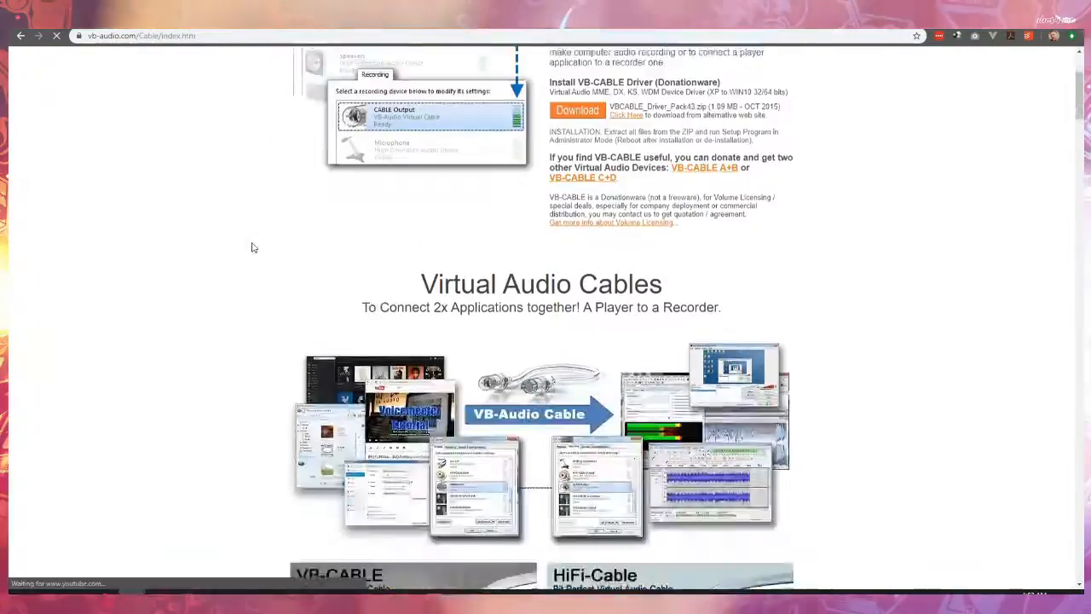
scroll(248, 242, up, 3)
scroll(250, 244, down, 2)
scroll(251, 244, down, 3)
scroll(253, 244, up, 5)
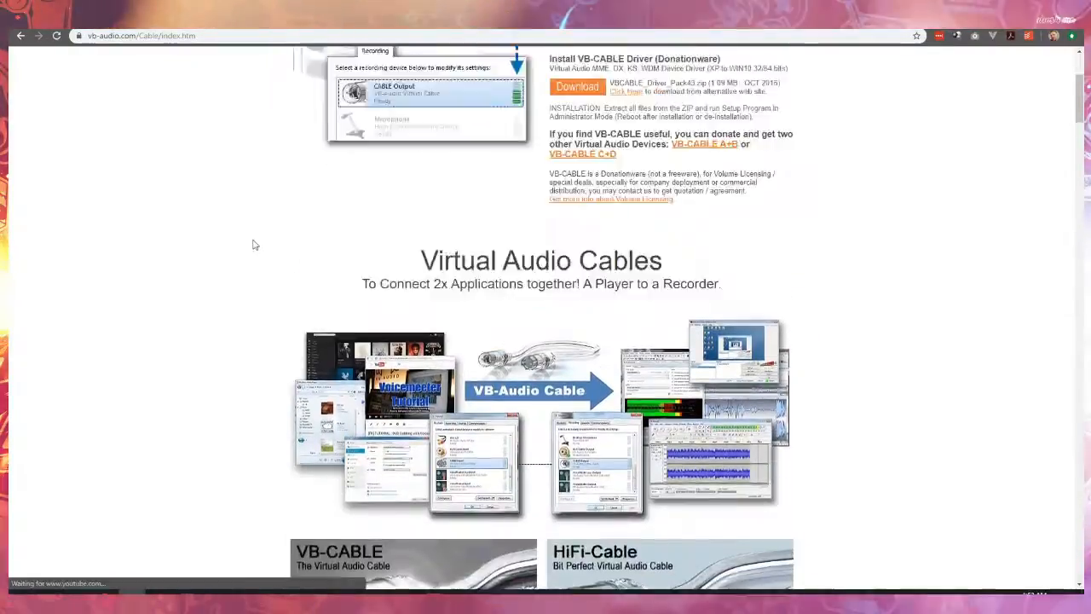
Step: Reopen the VB-Audio Voicemeeter page, and briefly bring up the installed Voicemeeter mixer for review before minimizing it
click(440, 135)
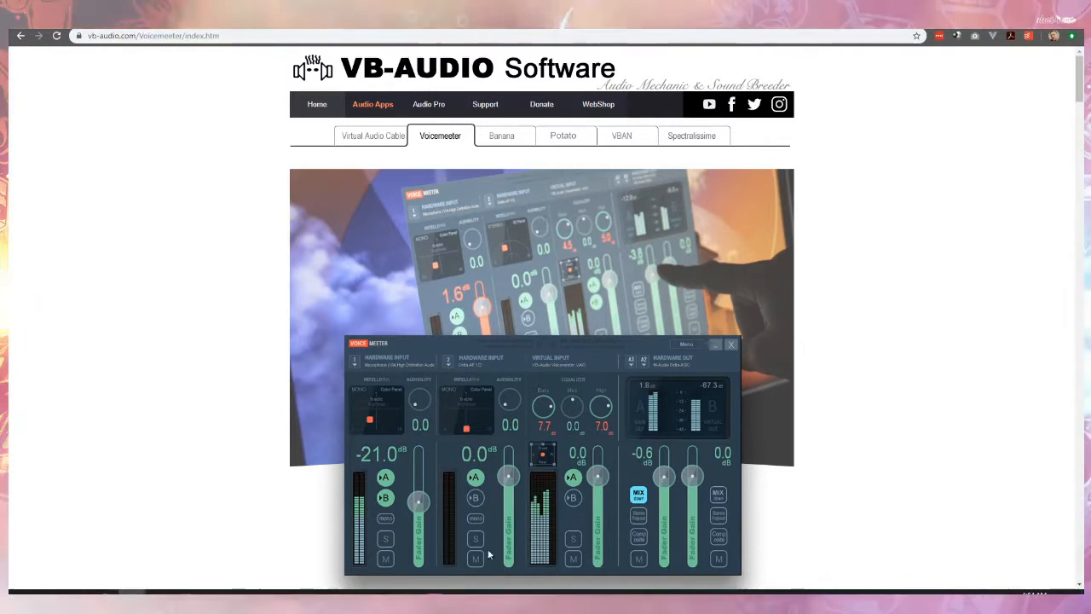
click(434, 592)
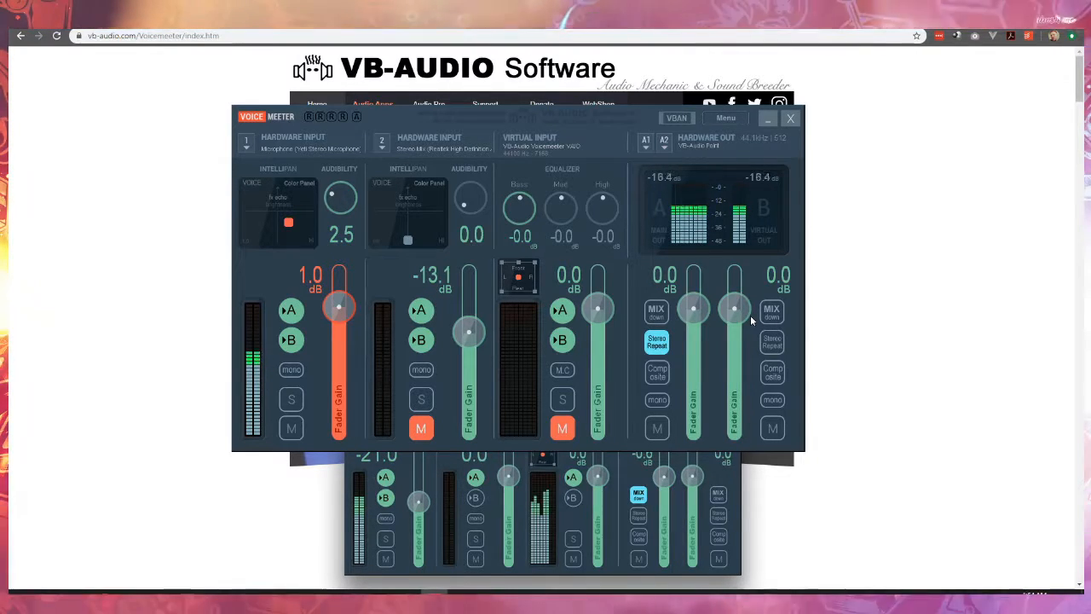
click(766, 120)
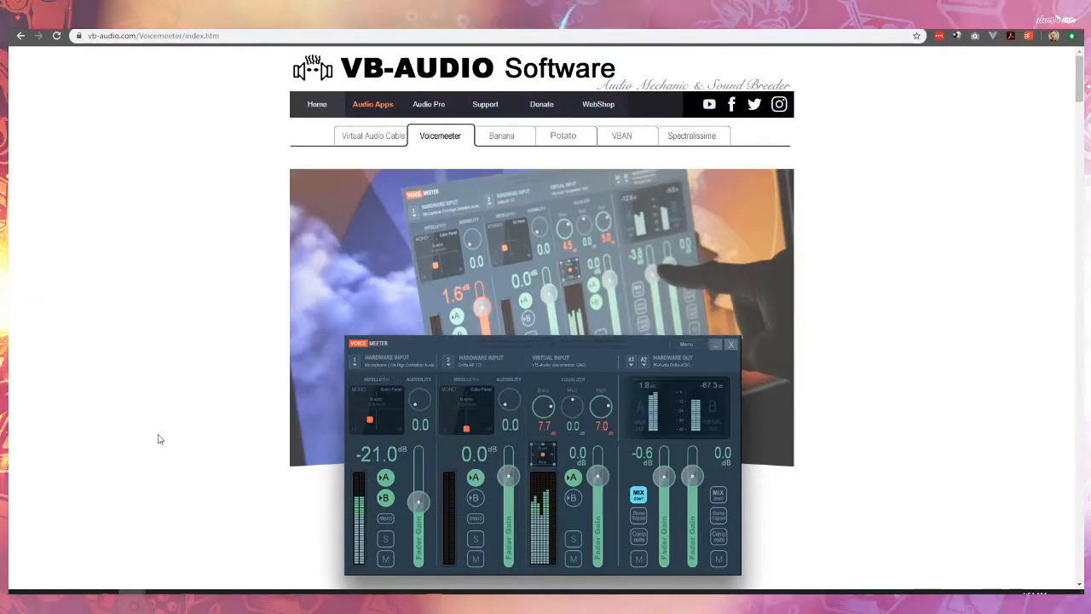
Step: On the ReaPlugs VST FX Suite page, locate the ReaPlugs VST v2.36 64-bit download and look over the plug-in tour
key(ctrl+Tab)
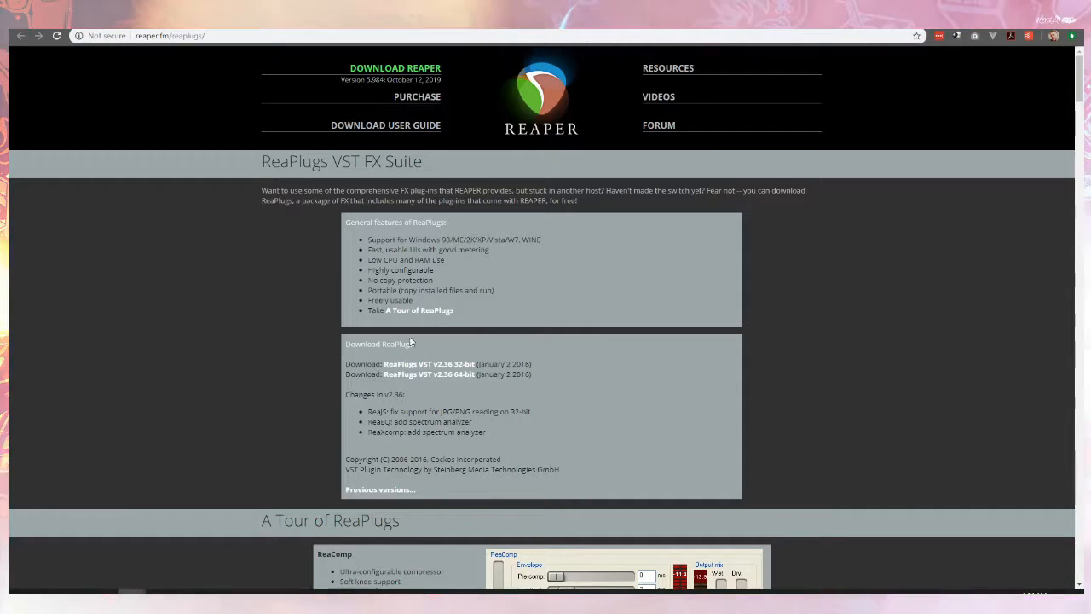
click(457, 380)
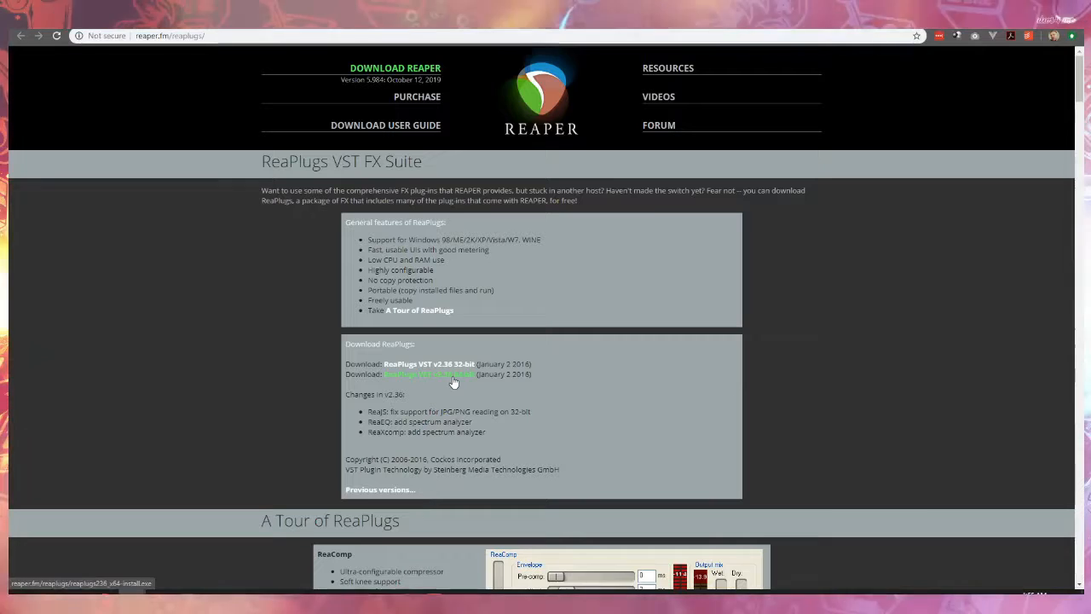
scroll(269, 338, down, 2)
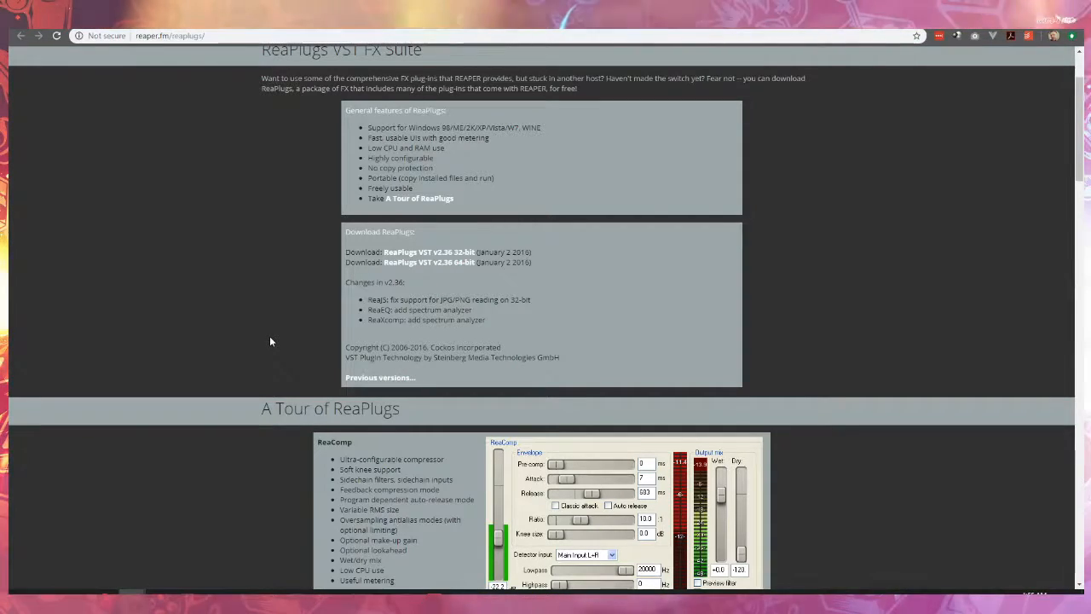
scroll(269, 341, down, 3)
scroll(268, 341, up, 4)
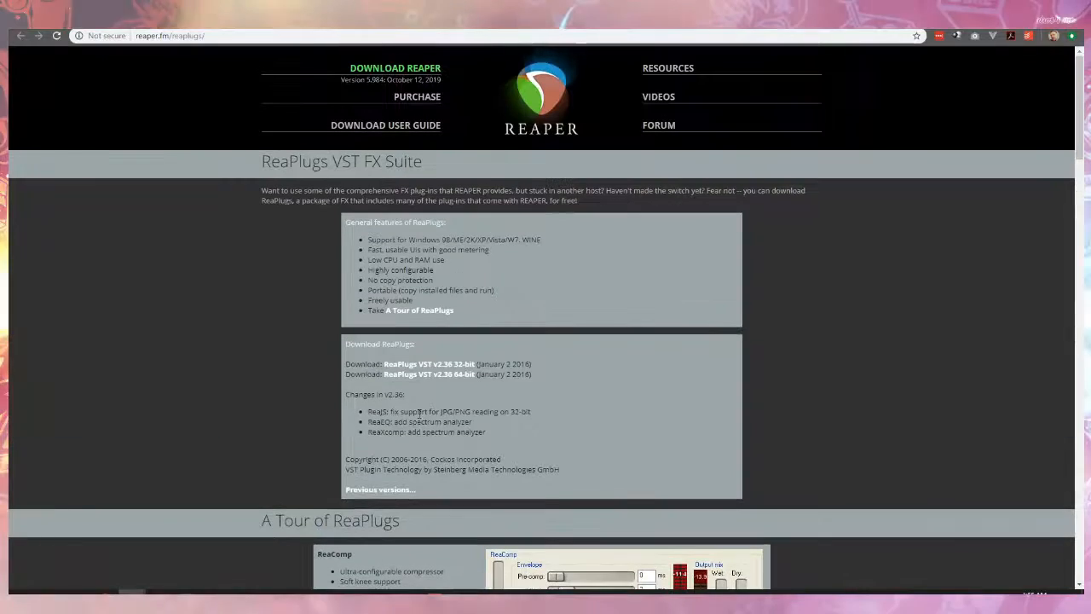
Step: Switch to OBS and open the audio filters of the Mic/Aux source
mouse_move(407, 601)
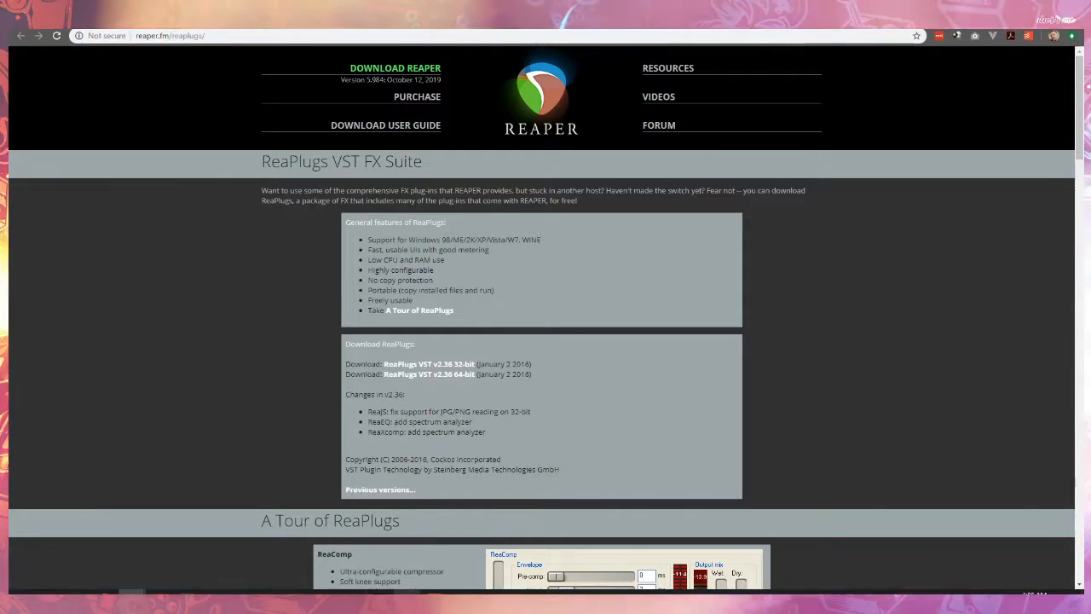
click(407, 552)
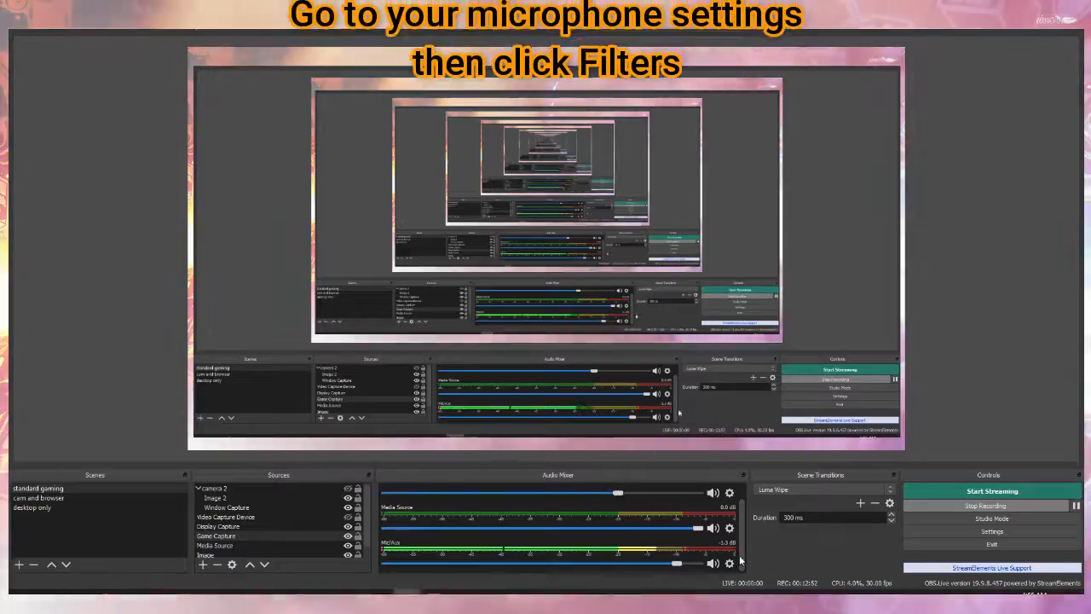
click(728, 564)
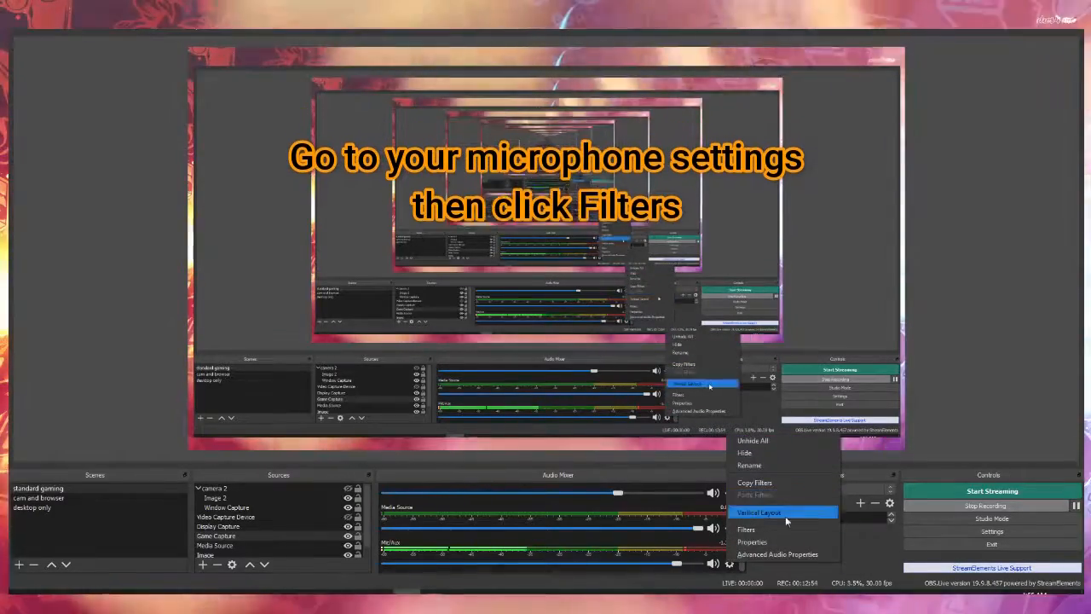
click(775, 528)
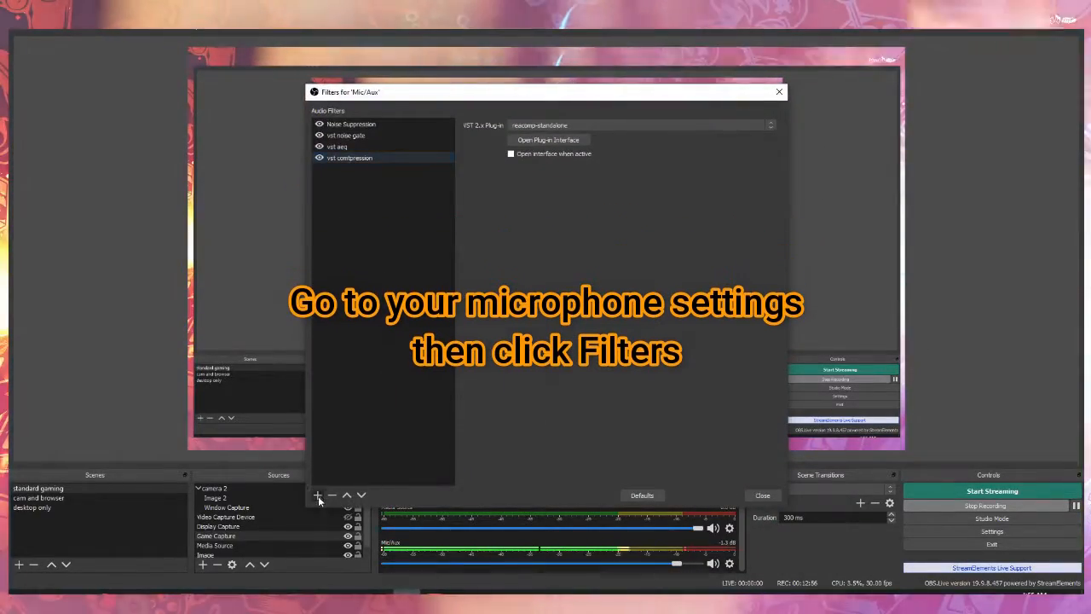
Step: Look through the filter types that can be added to Mic/Aux and view the existing Noise Suppression filter's settings
click(319, 496)
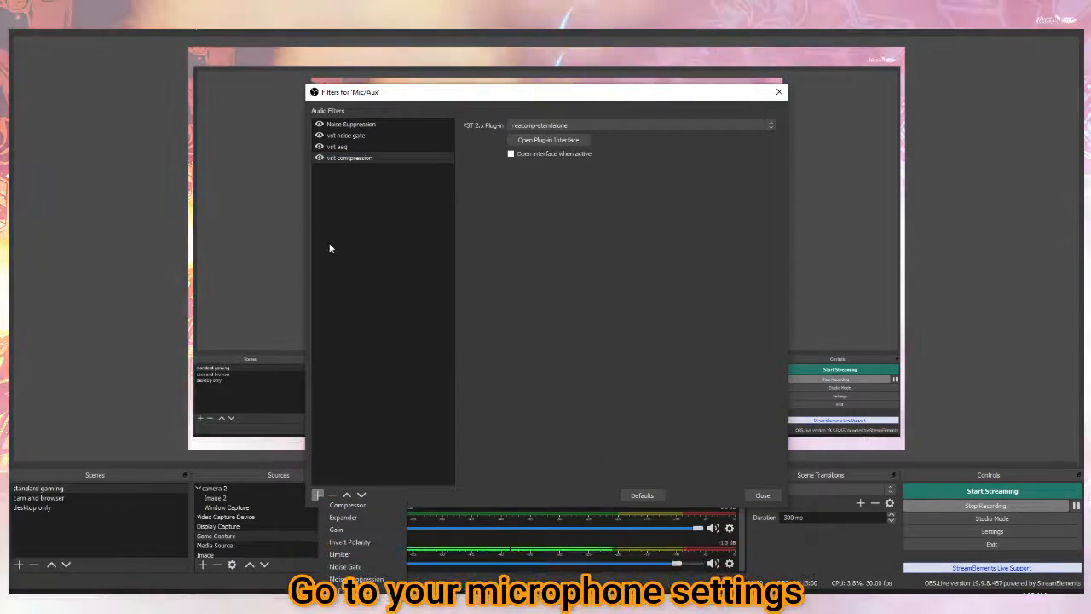
click(461, 304)
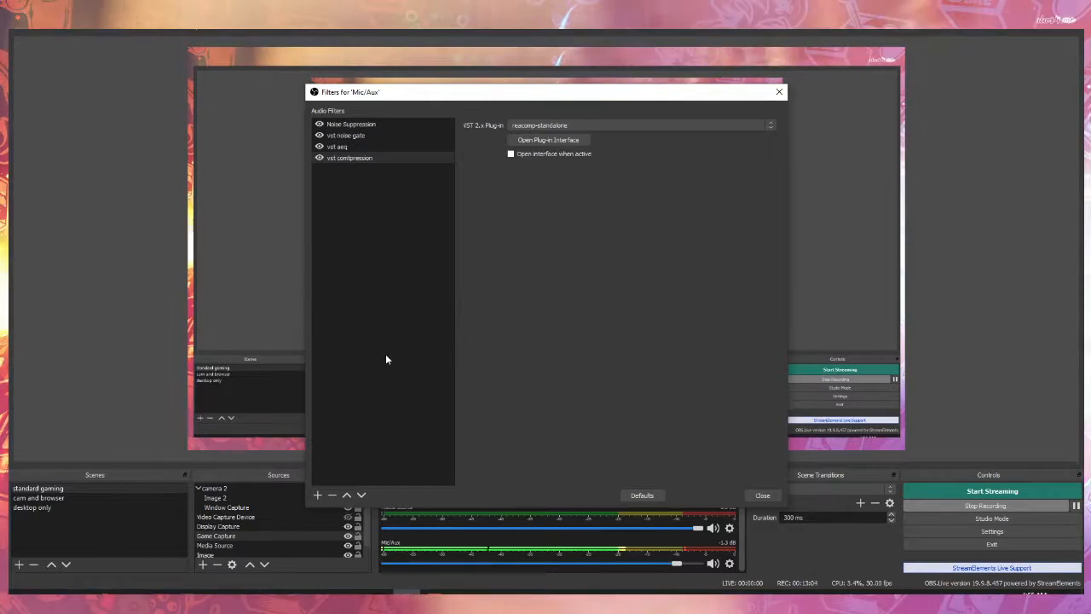
click(370, 128)
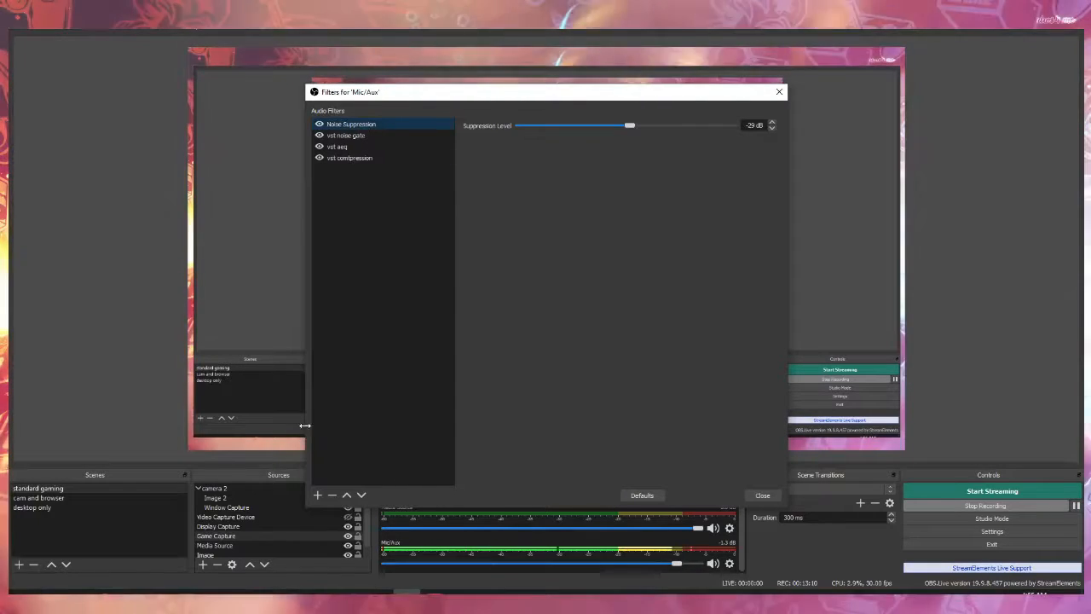
click(317, 495)
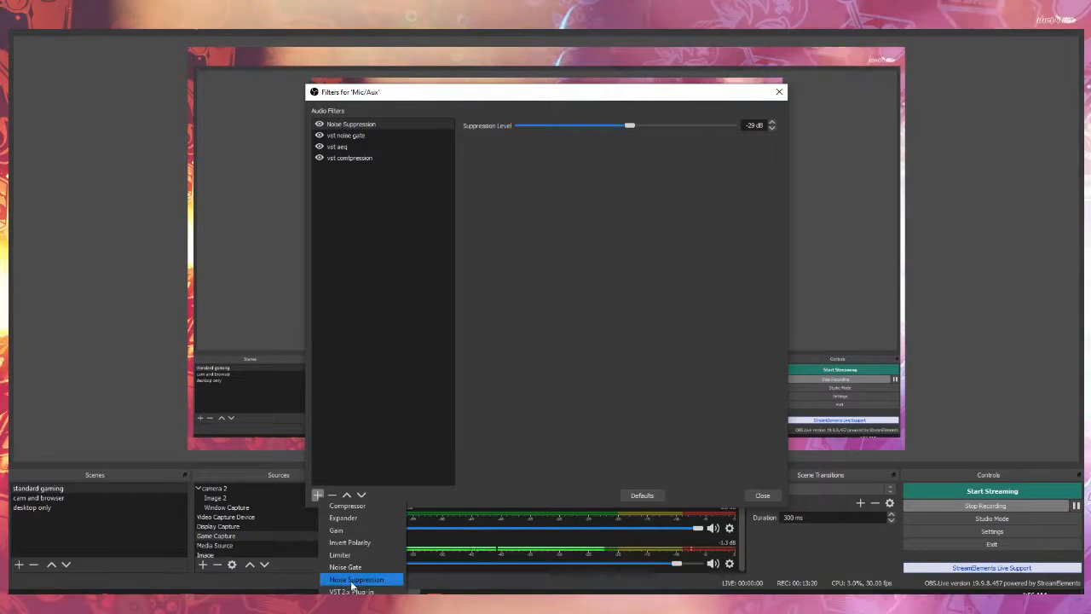
click(524, 327)
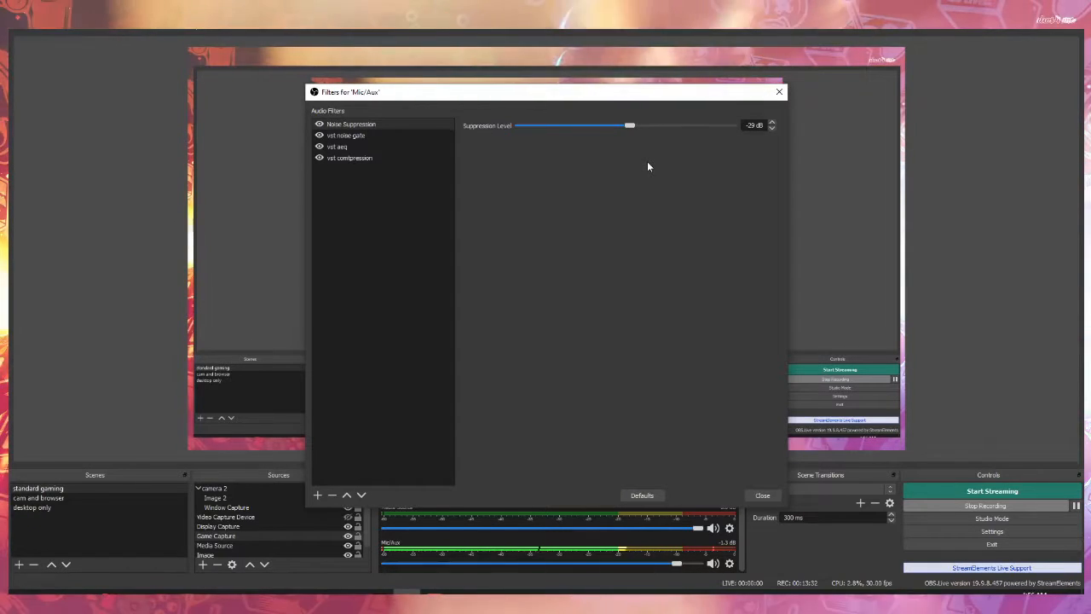
Step: Open the ReaGate interface of the vst noise gate filter, raise the wet output mix to about -0.8 dB, and close it
click(348, 135)
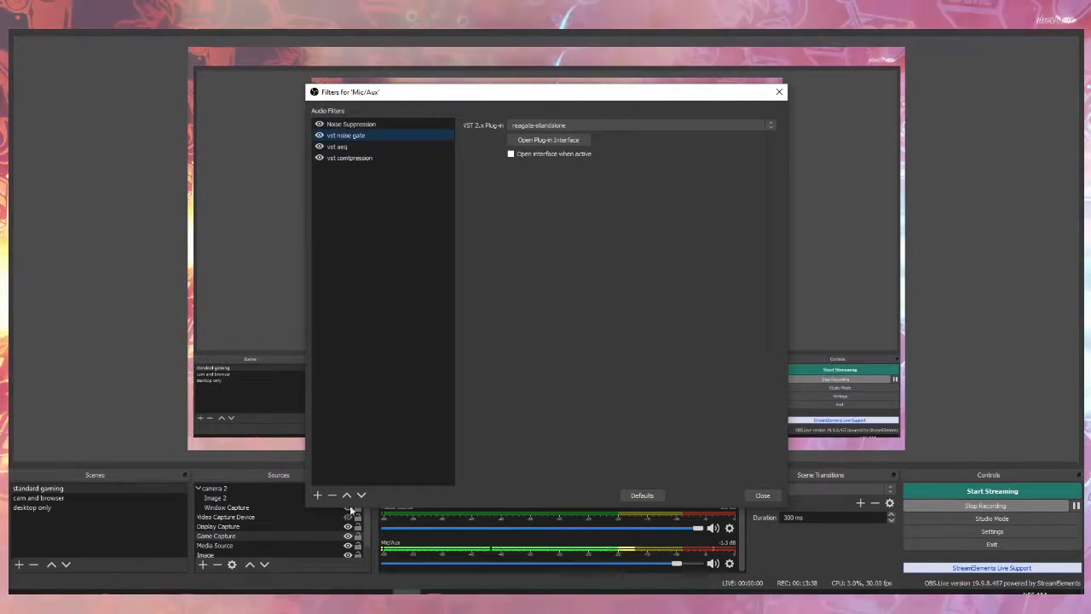
click(549, 140)
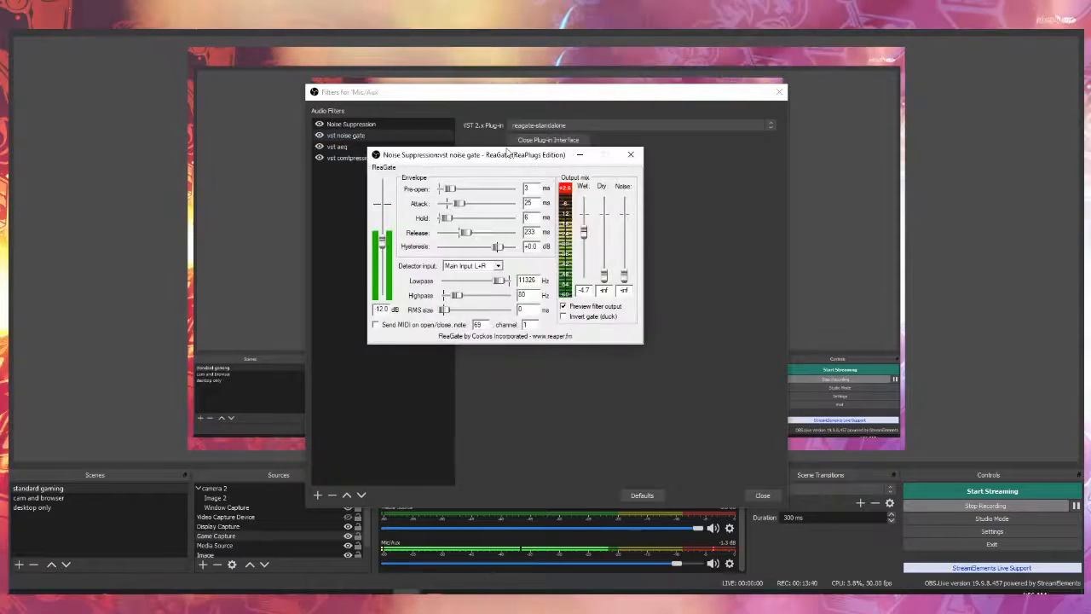
drag(507, 150, 690, 170)
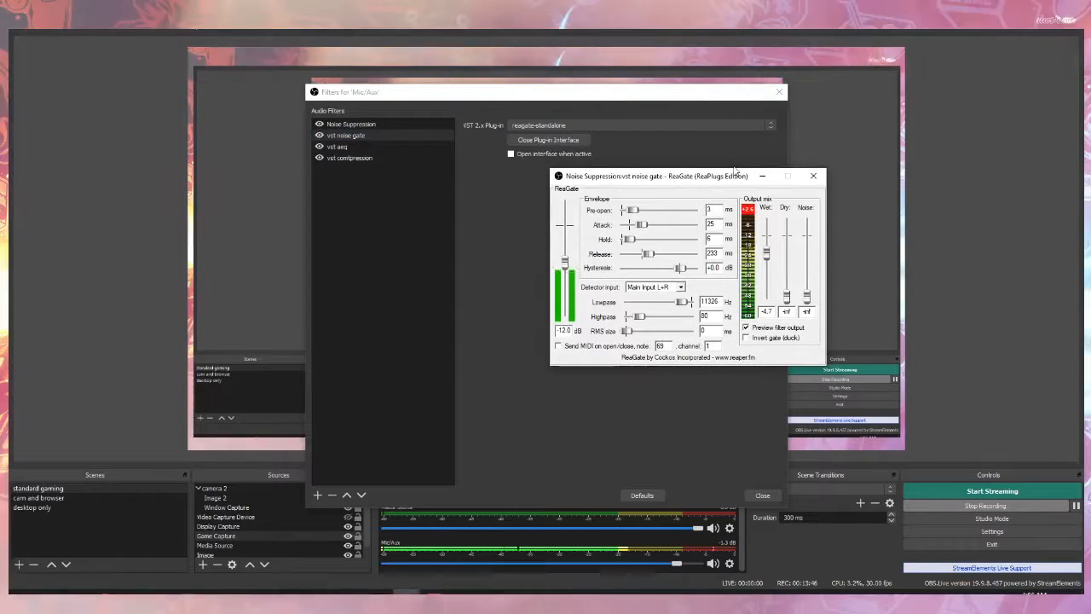
drag(734, 171, 646, 196)
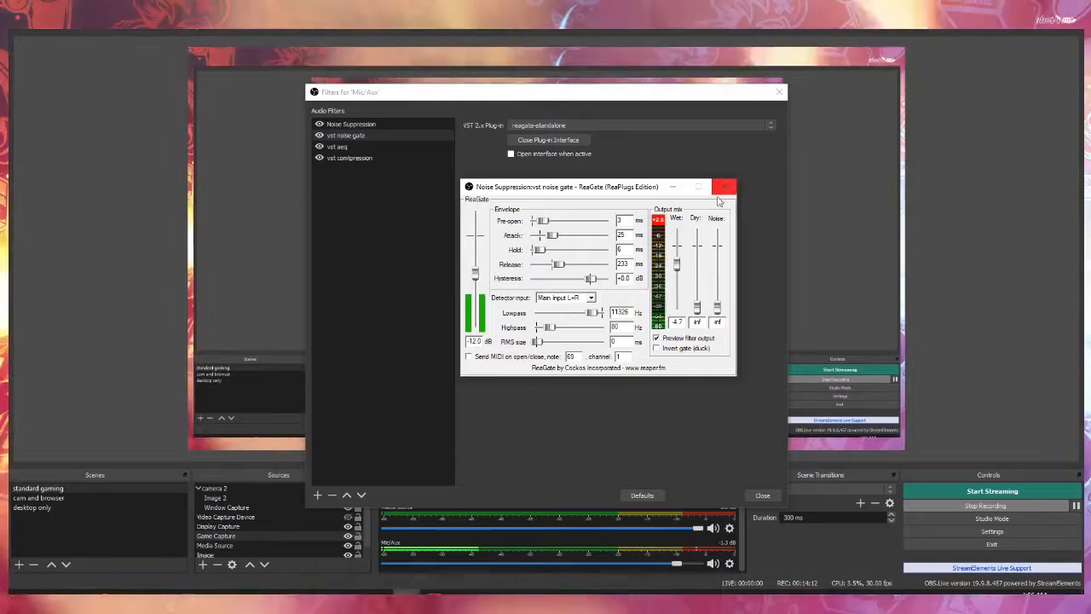
drag(677, 263, 684, 246)
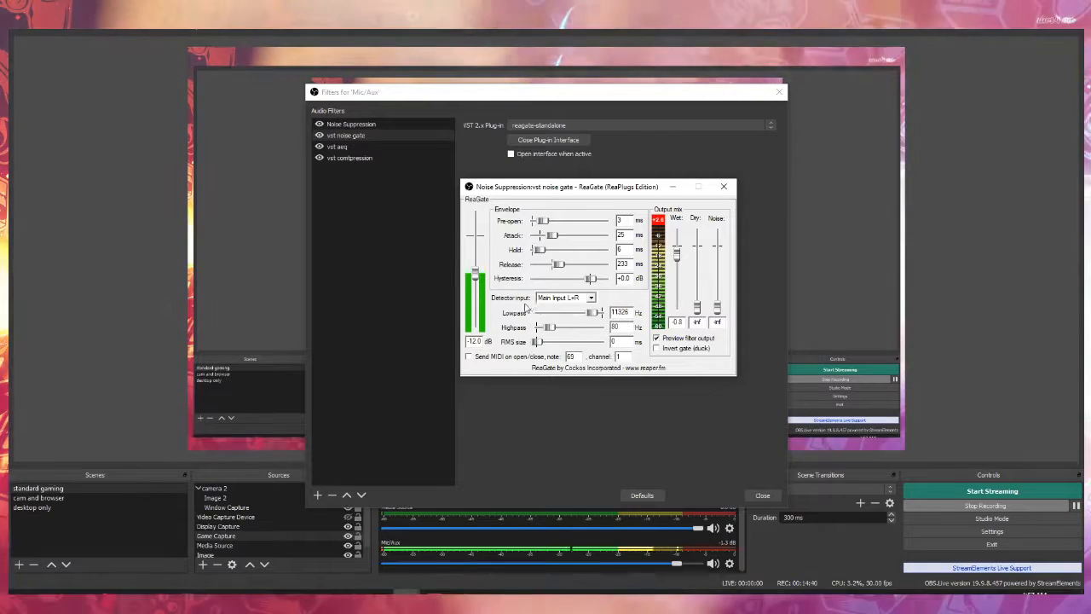
click(730, 185)
Step: Open the ReaEQ interface of the equalizer filter and move high shelf band 4 to about 4867 Hz with 6.6 dB gain
click(352, 148)
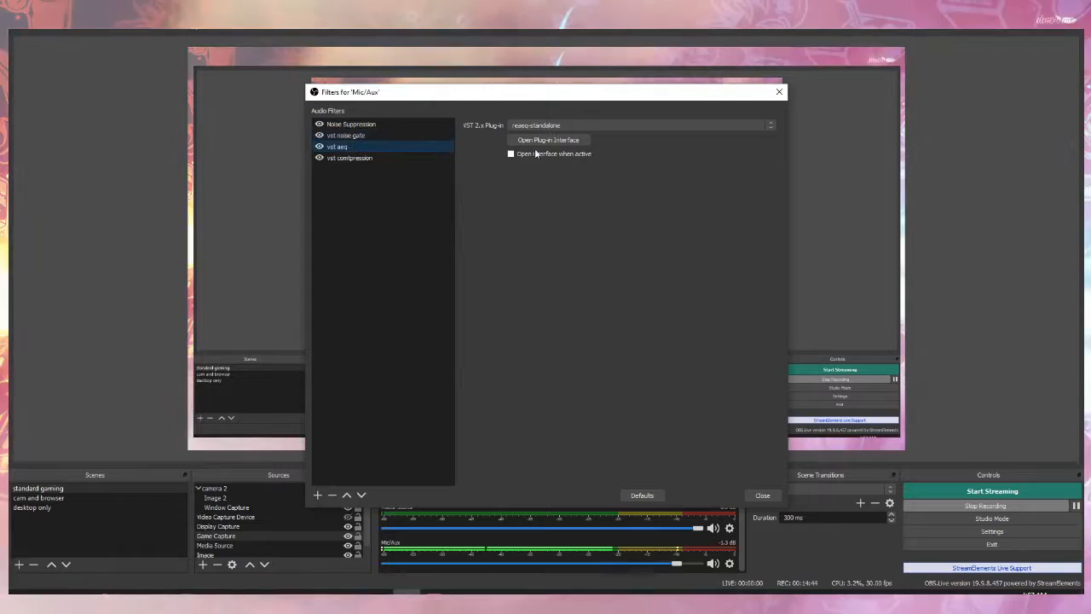
click(545, 140)
drag(512, 167, 653, 186)
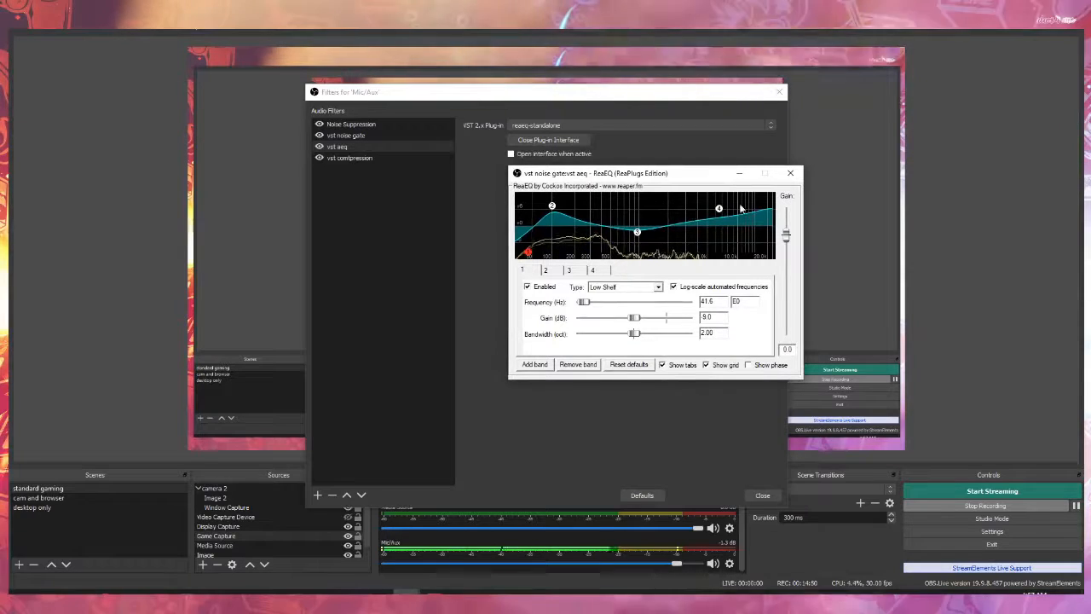
mouse_move(718, 210)
mouse_down()
mouse_move(729, 213)
mouse_move(706, 212)
mouse_up()
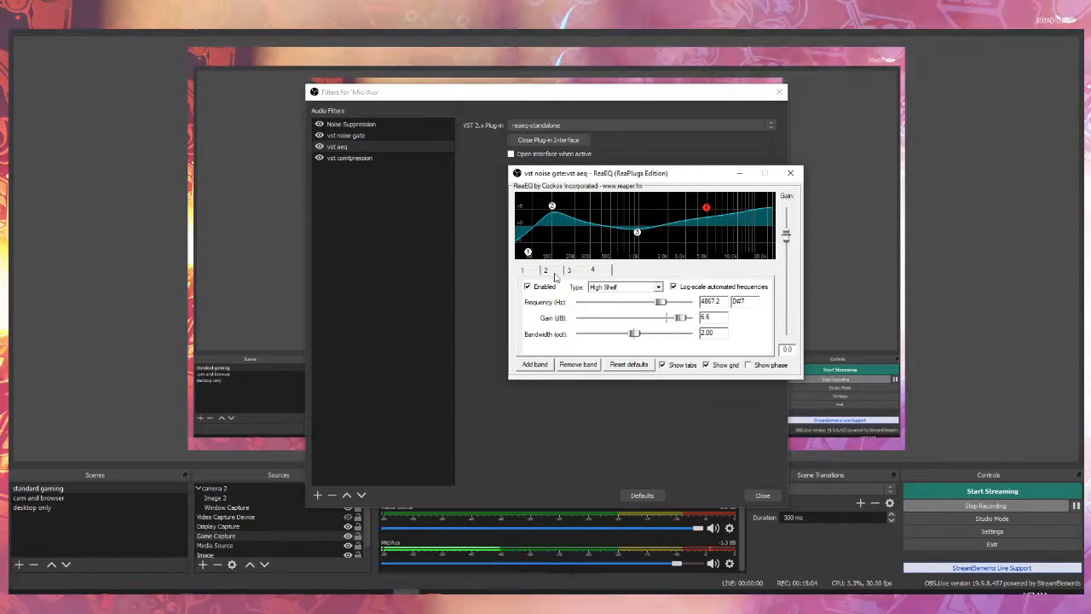
Step: Shift low shelf band 1 to about 47.8 Hz, set band 2 to about 100.8 Hz with 8.0 dB gain, and close the equalizer
click(524, 271)
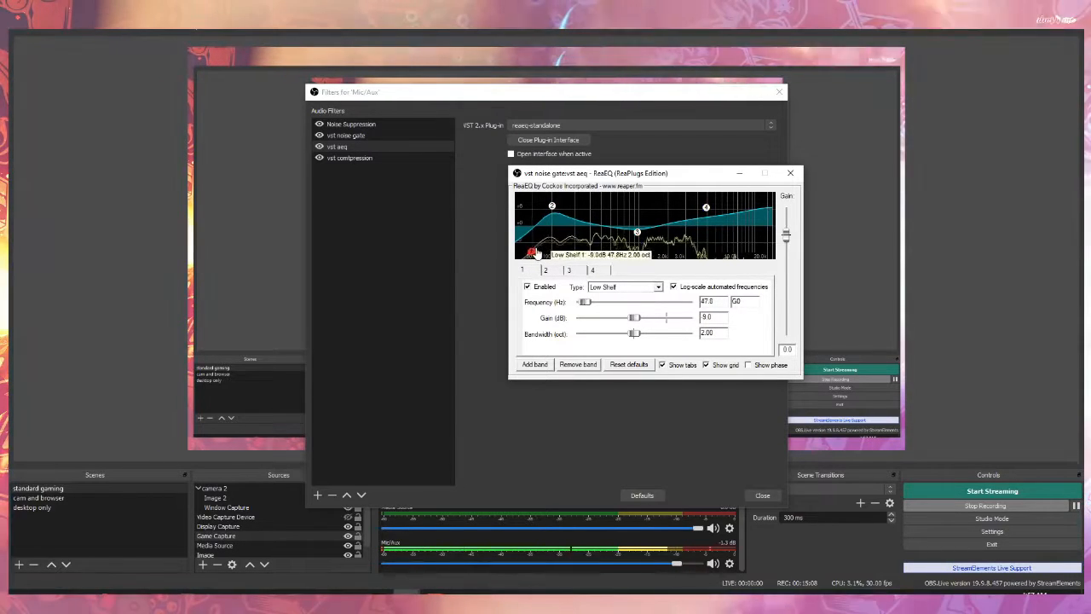
drag(553, 208, 552, 205)
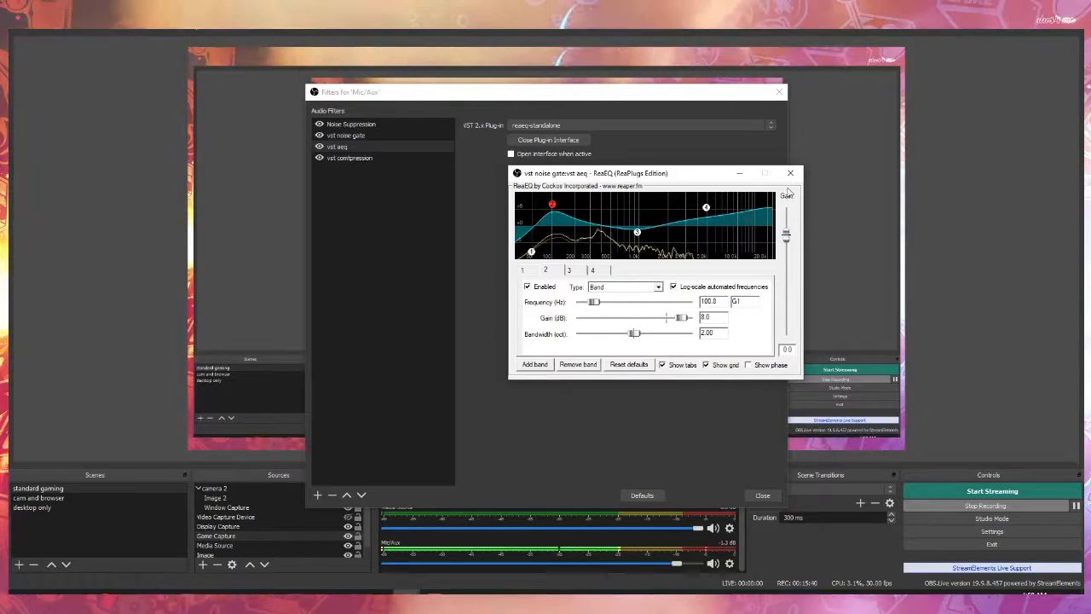
click(791, 176)
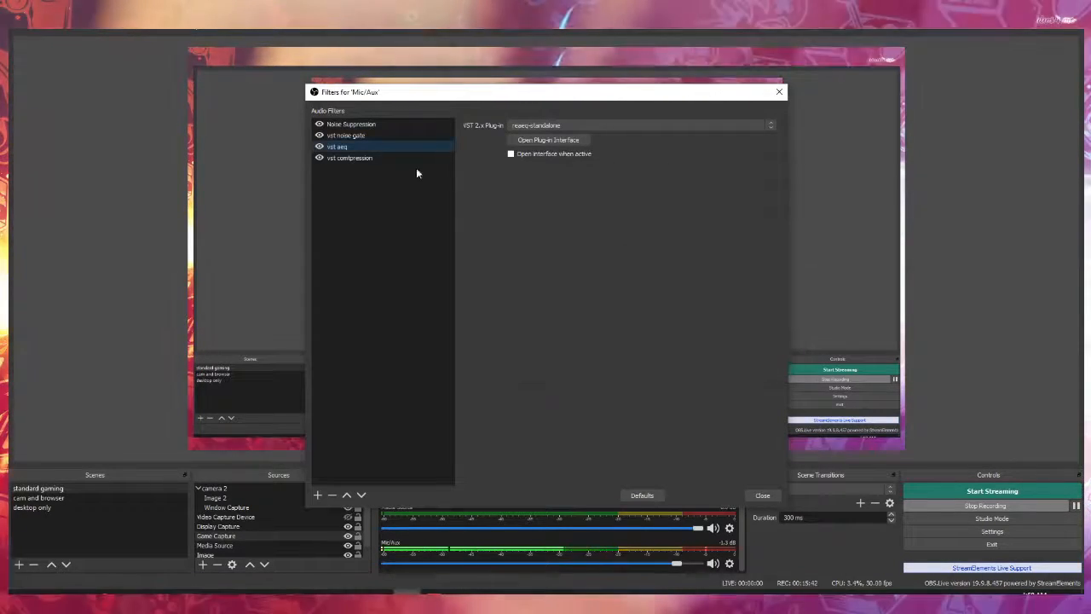
Step: Review the ReaComp settings of the compression filter, and close the plug-in interface and the Mic/Aux filters
click(365, 158)
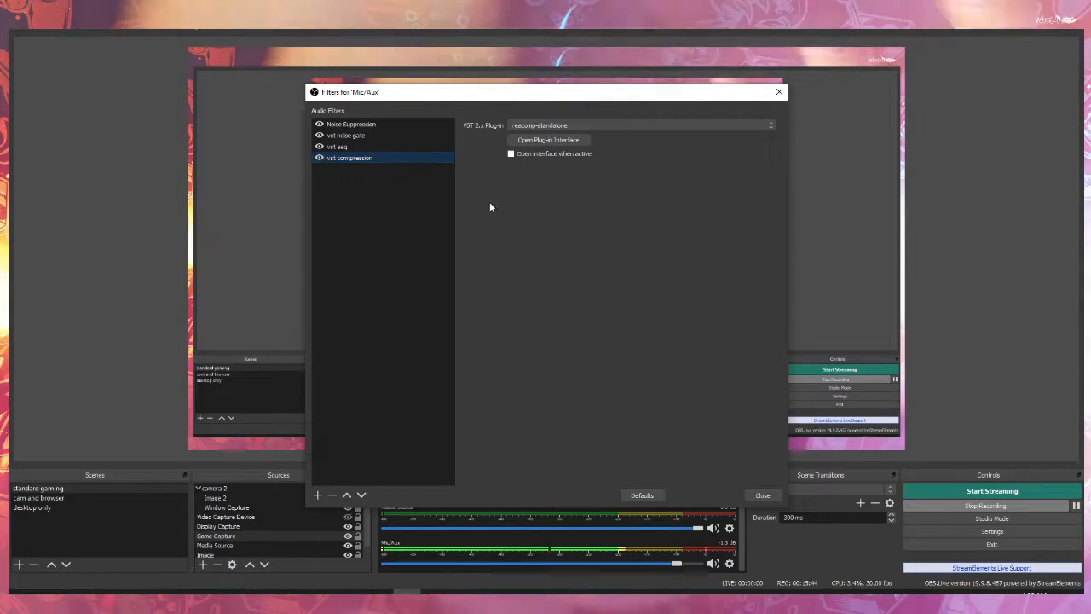
click(547, 141)
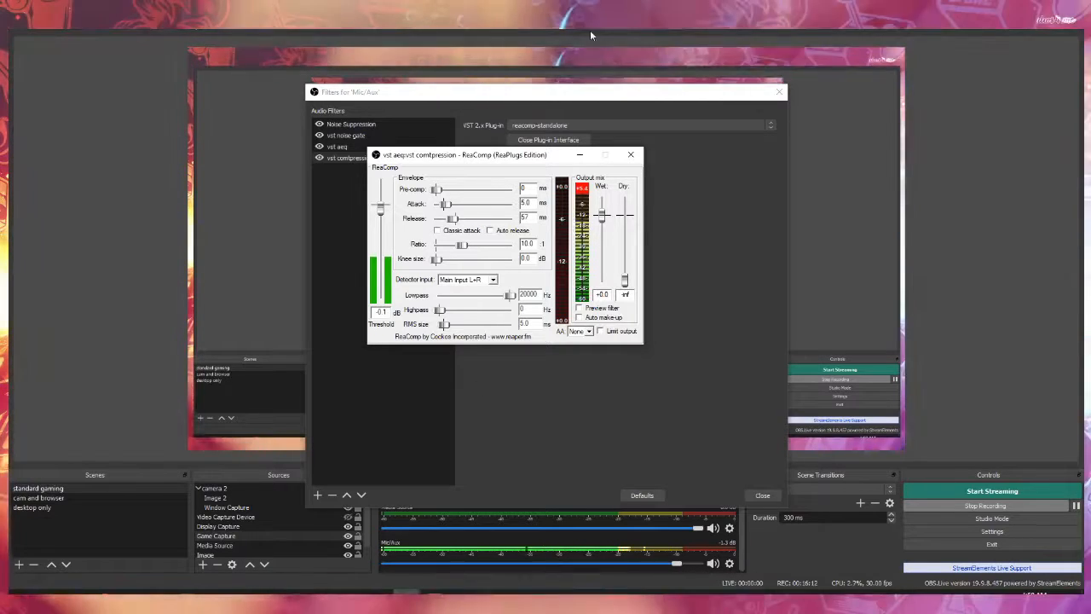
click(637, 155)
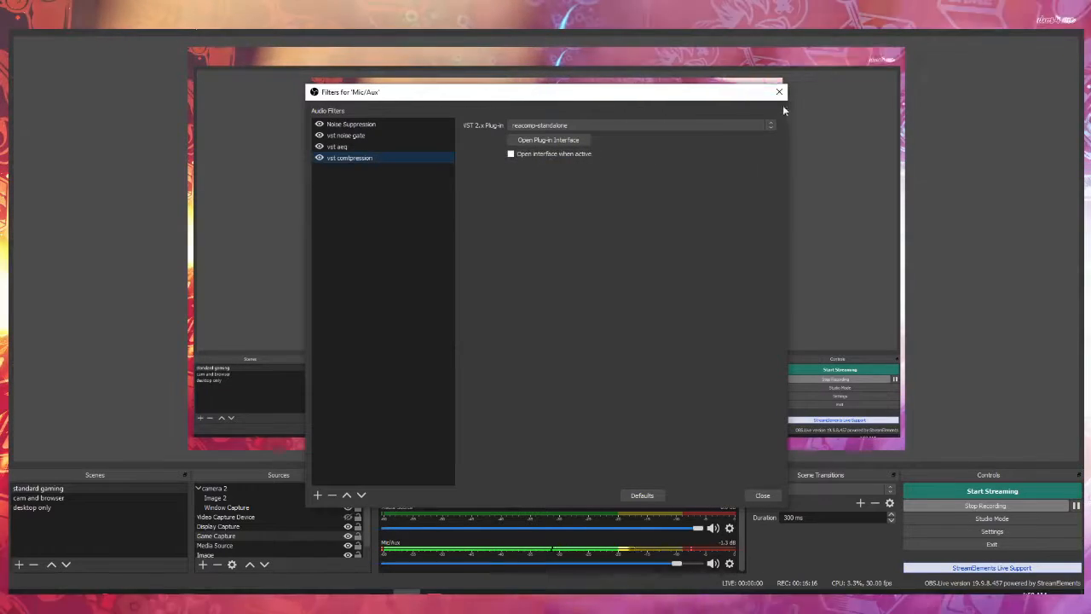
click(779, 92)
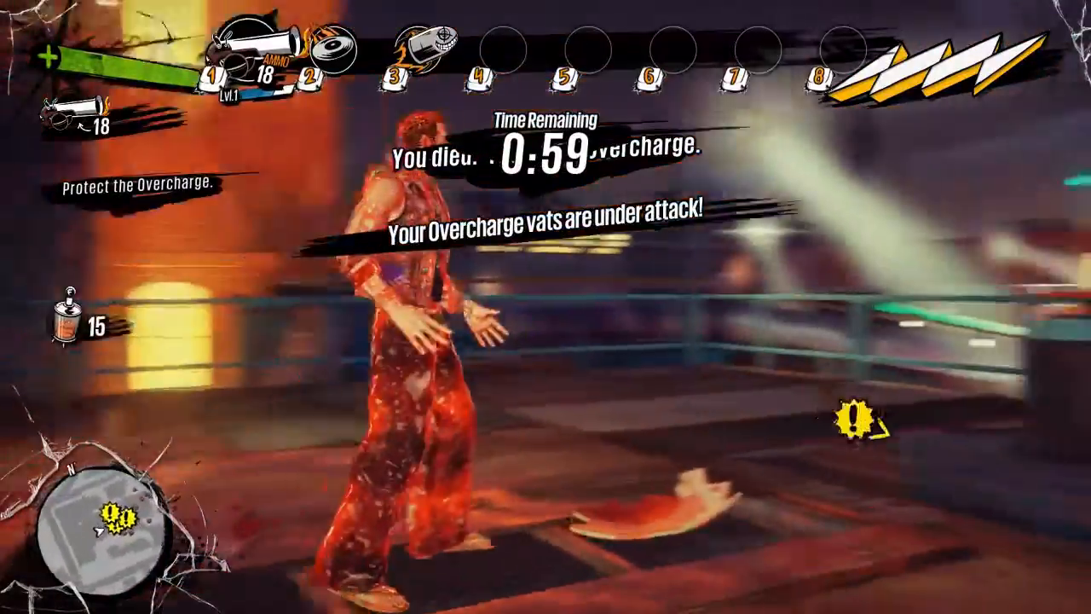
key(1)
key(w)
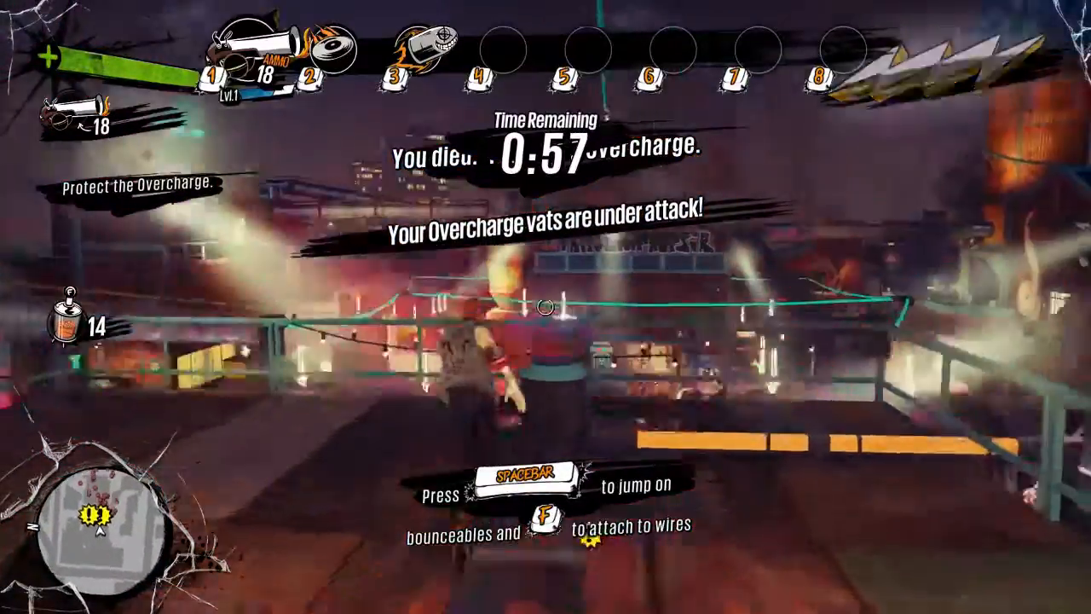
key(space)
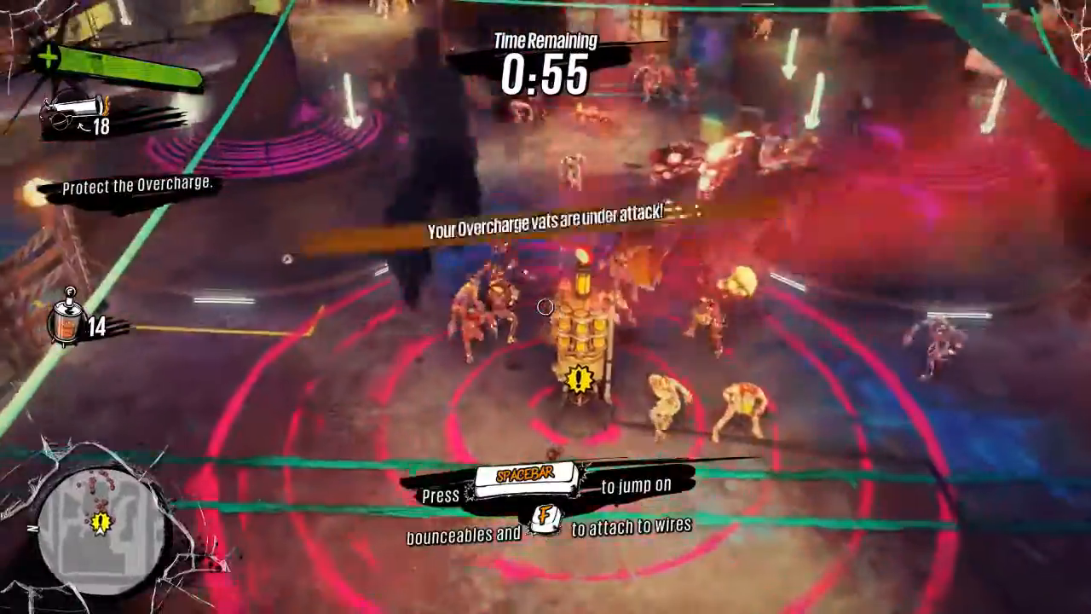
click(546, 307)
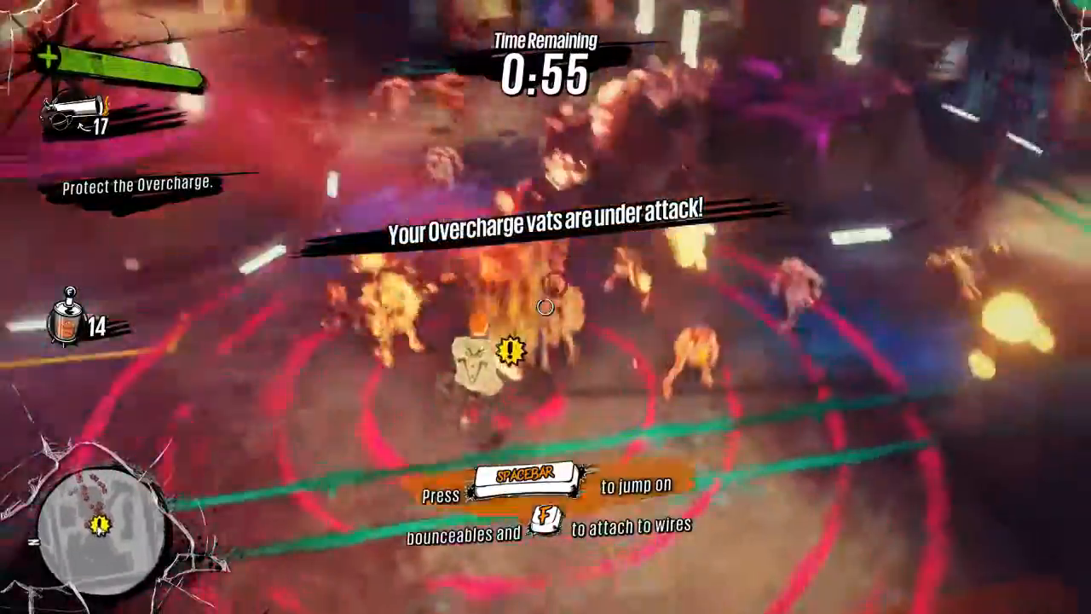
click(545, 307)
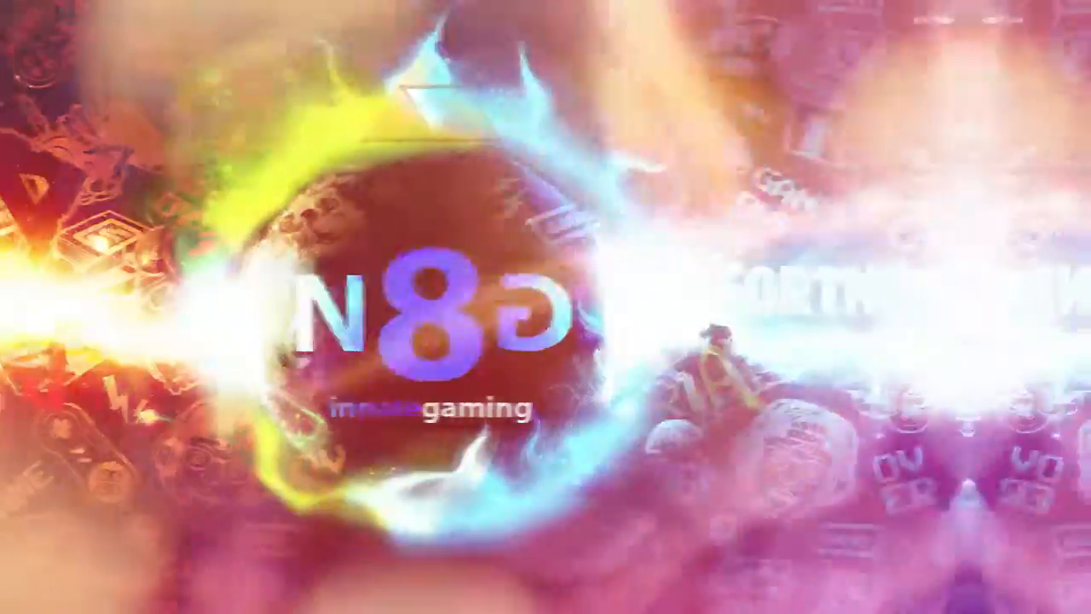